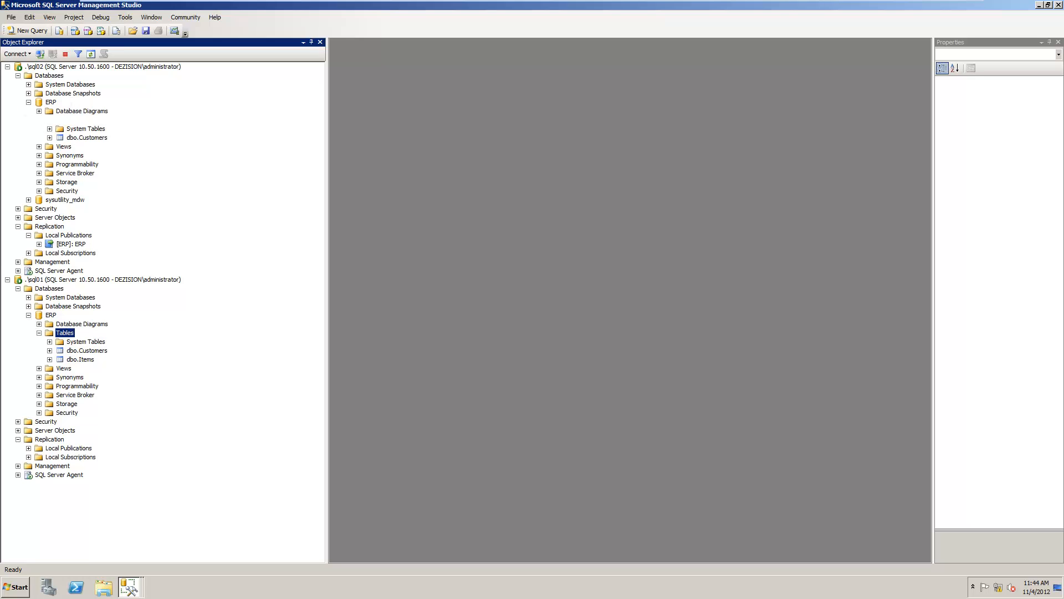
- Collapse the Tables folders of both ERP databases and the ERP database node on sql01
left_click(39, 120)
left_click(39, 315)
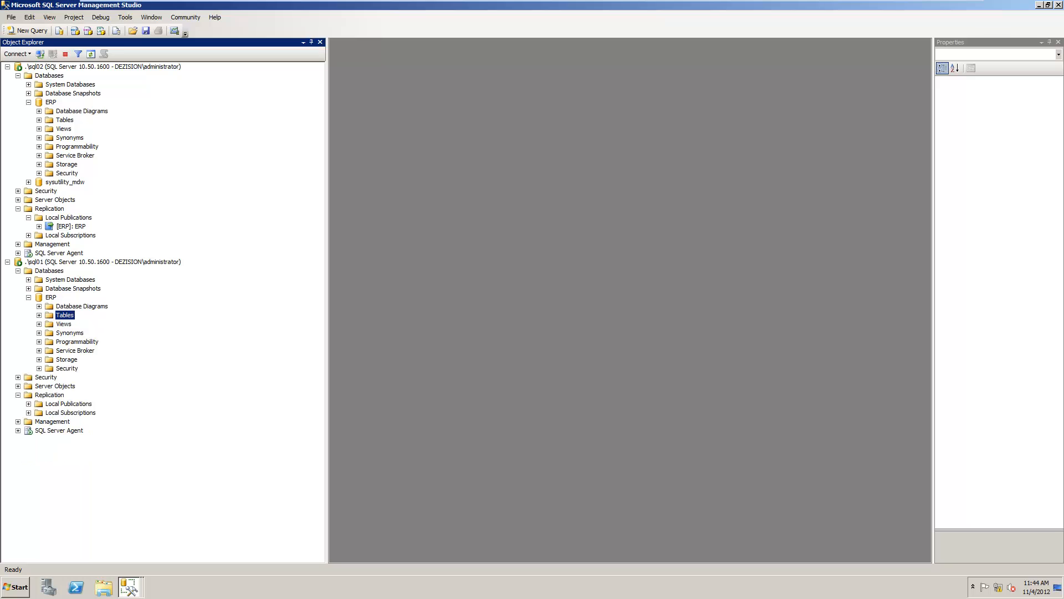
left_click(28, 297)
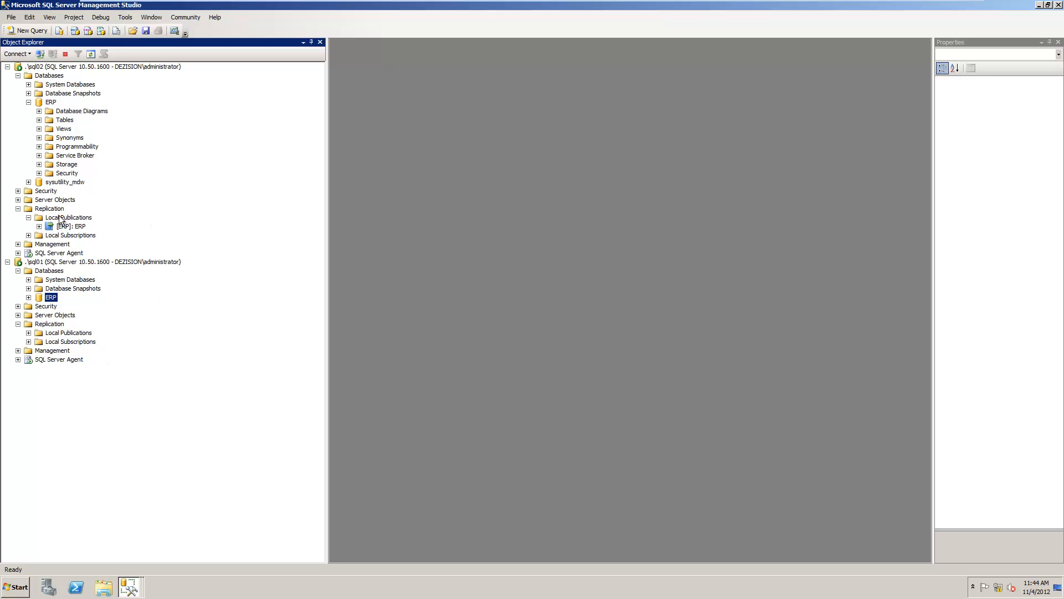
left_click(52, 209)
right_click(67, 216)
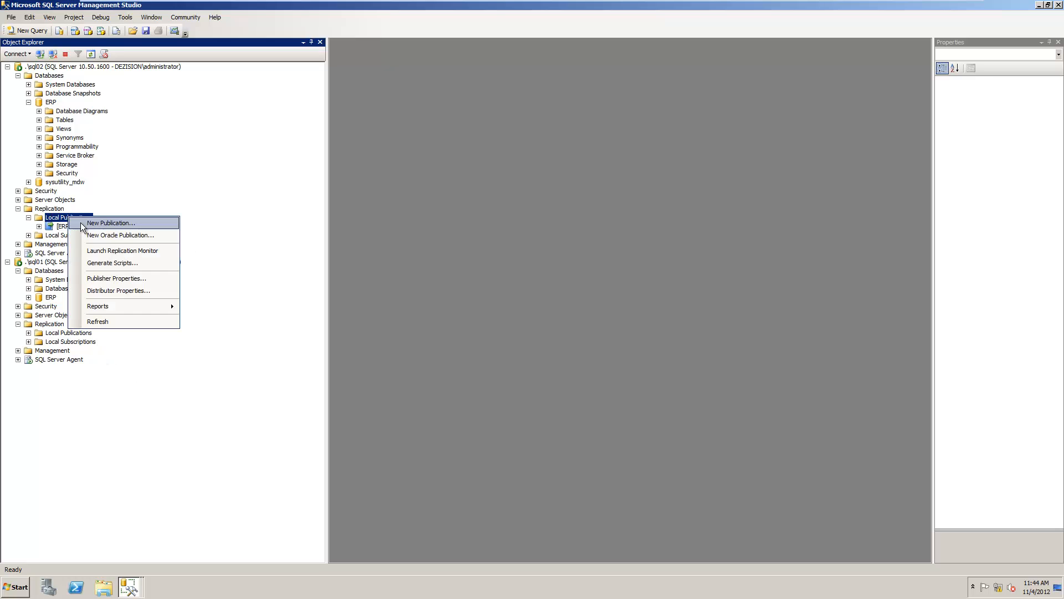
left_click(81, 221)
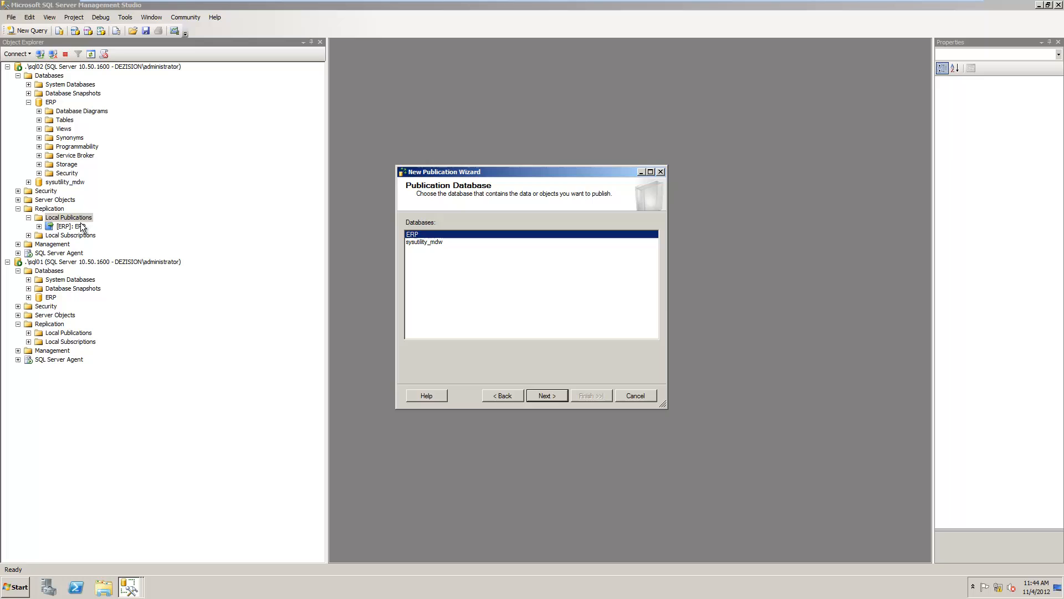
left_click(635, 396)
- Create a mergeTest table in the ERP database on sql02 with id int primary key identity and name varchar(50), using a new query
left_click(65, 121)
right_click(65, 120)
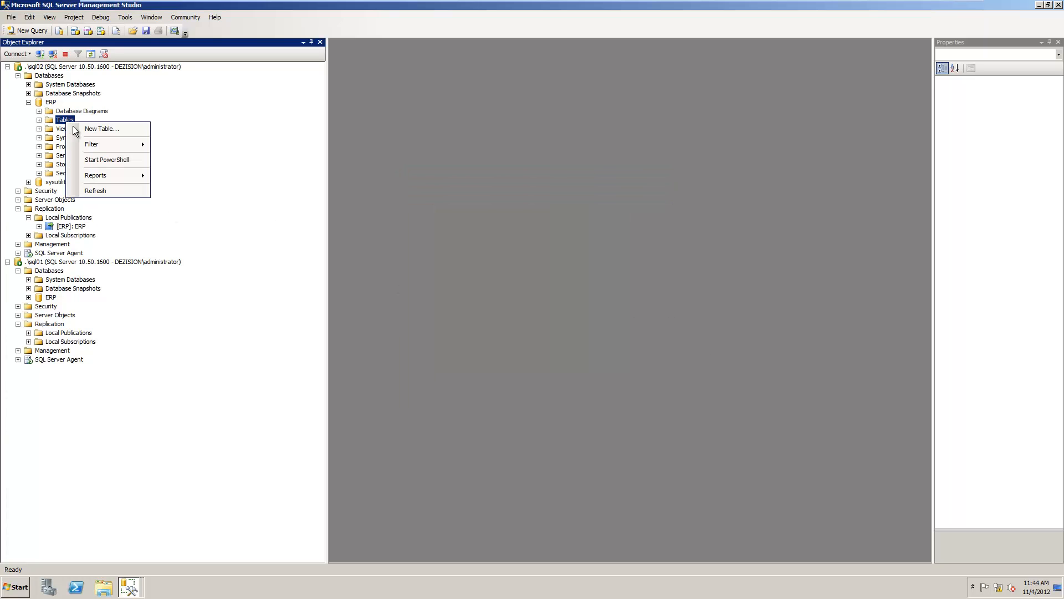
left_click(23, 31)
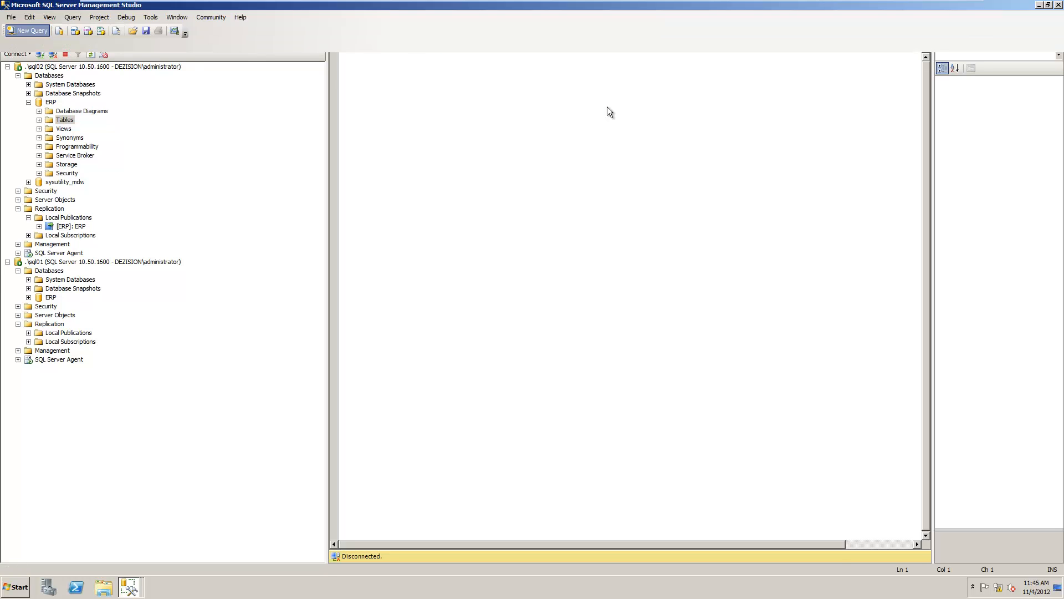
type("c")
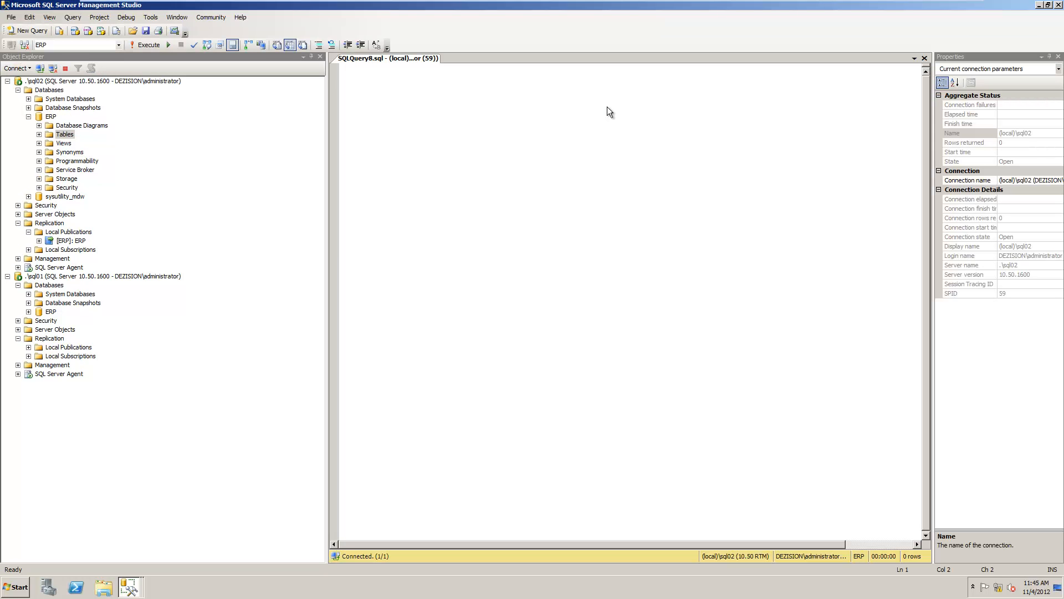
type("reate table merge")
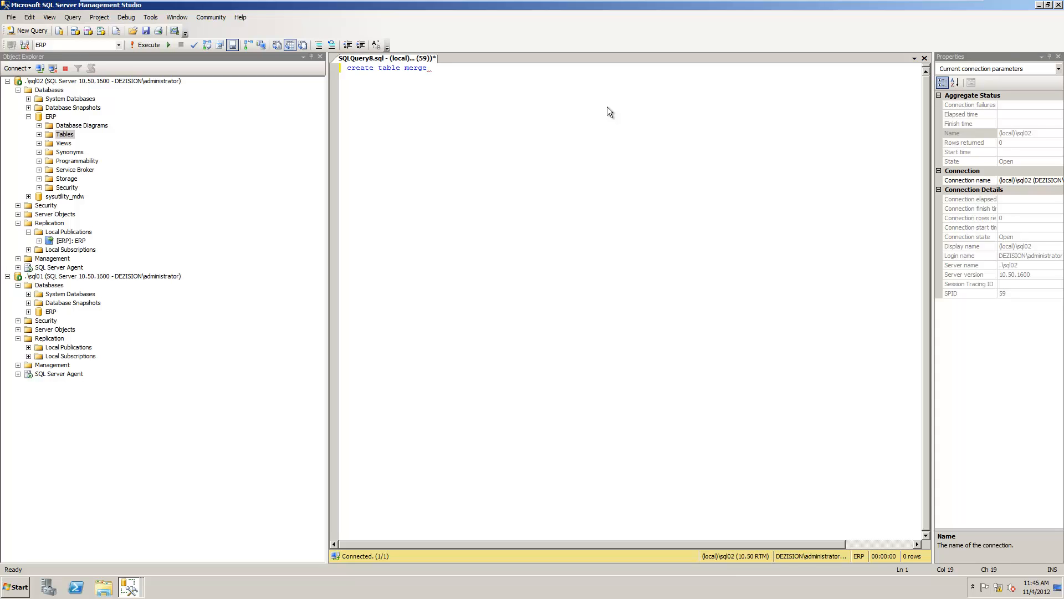
type("Test ( id int primary key, identity, name '")
key("BackSpace")
type("varchar(50))")
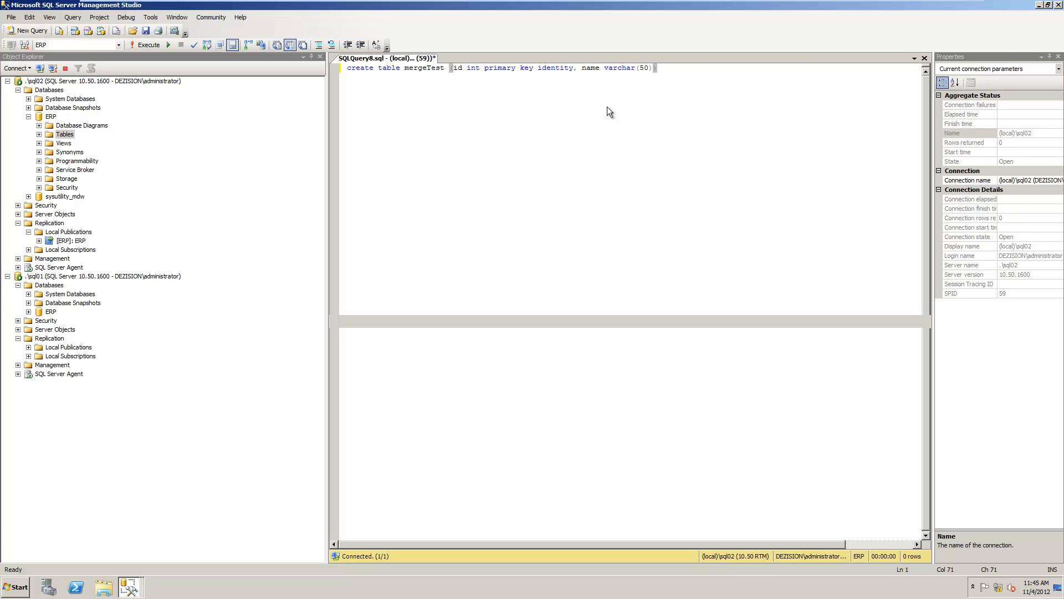
key("F5")
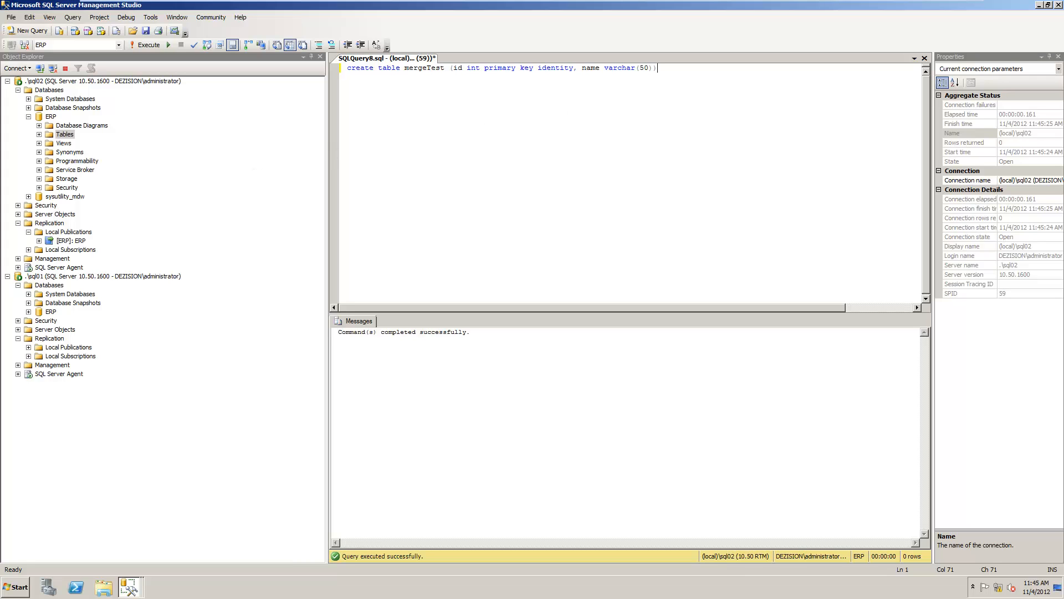
- Start a new merge publication from the ERP database on sql02, keeping SQL Server 2008 as the subscriber type
right_click(68, 232)
left_click(84, 238)
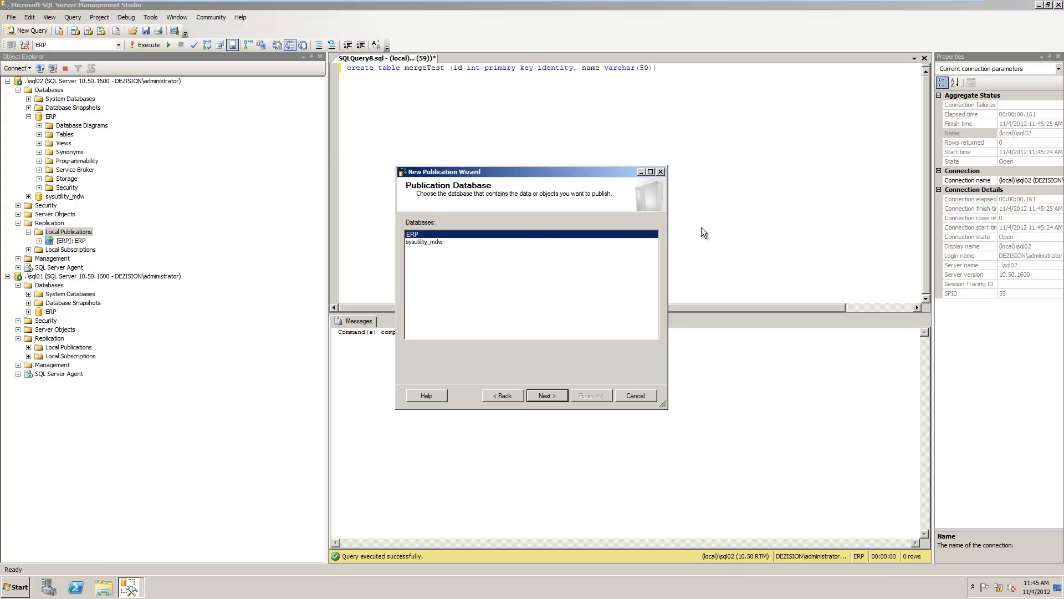
left_click(546, 397)
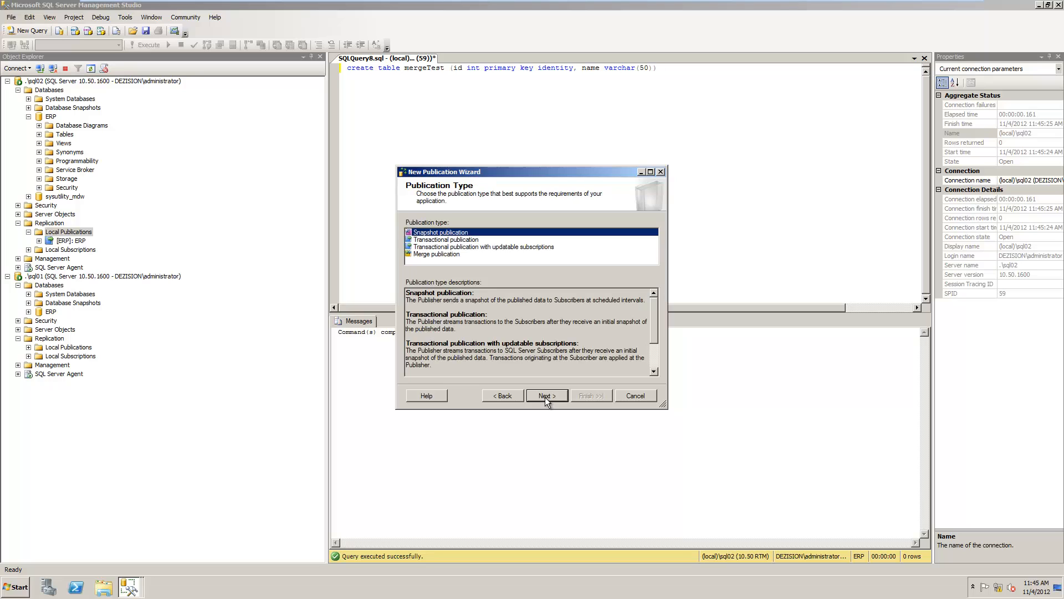
left_click(437, 254)
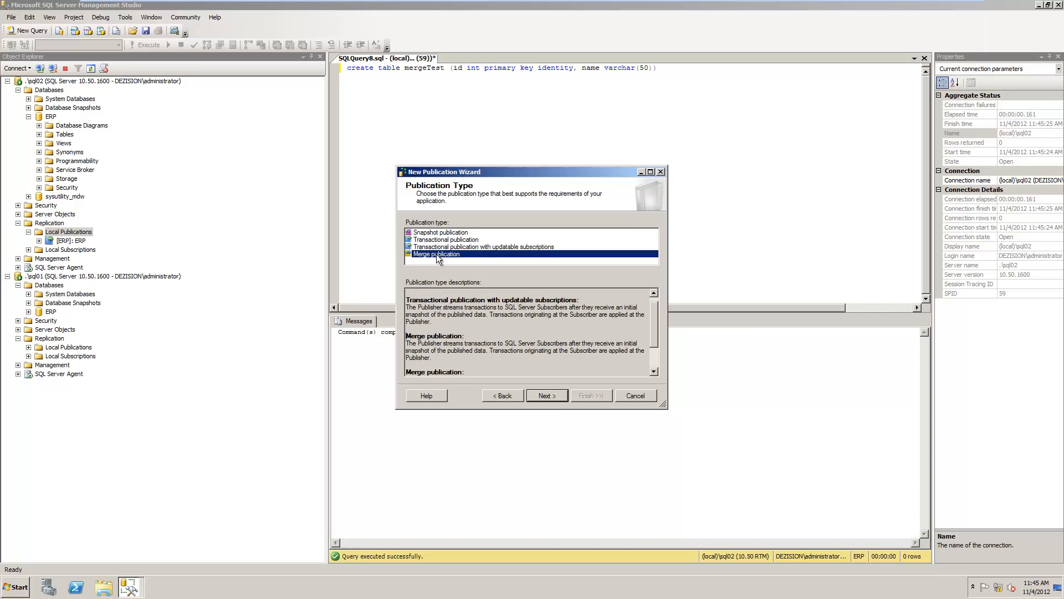
left_click(549, 391)
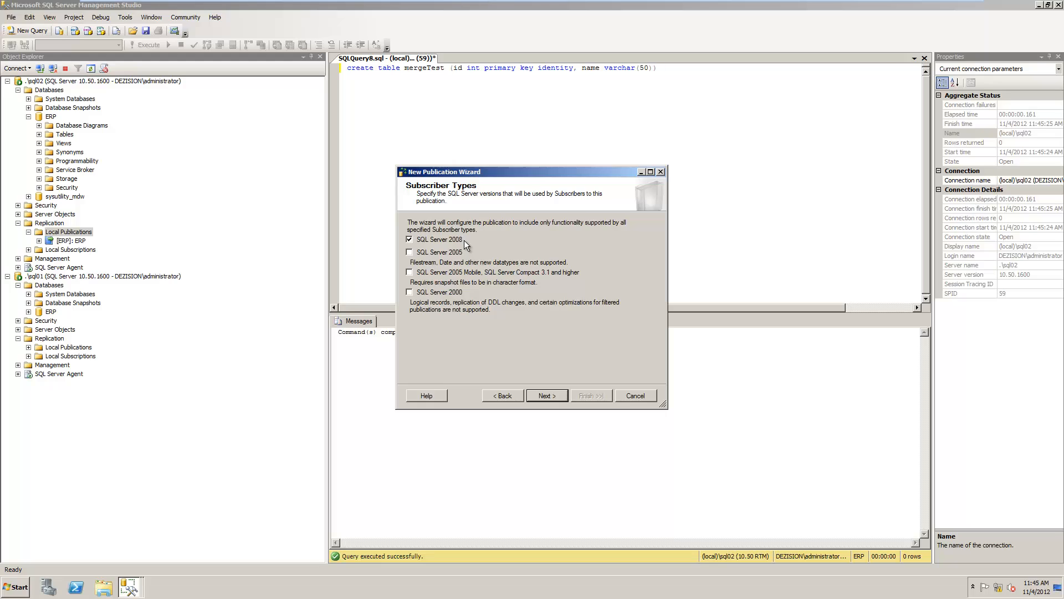
left_click(534, 396)
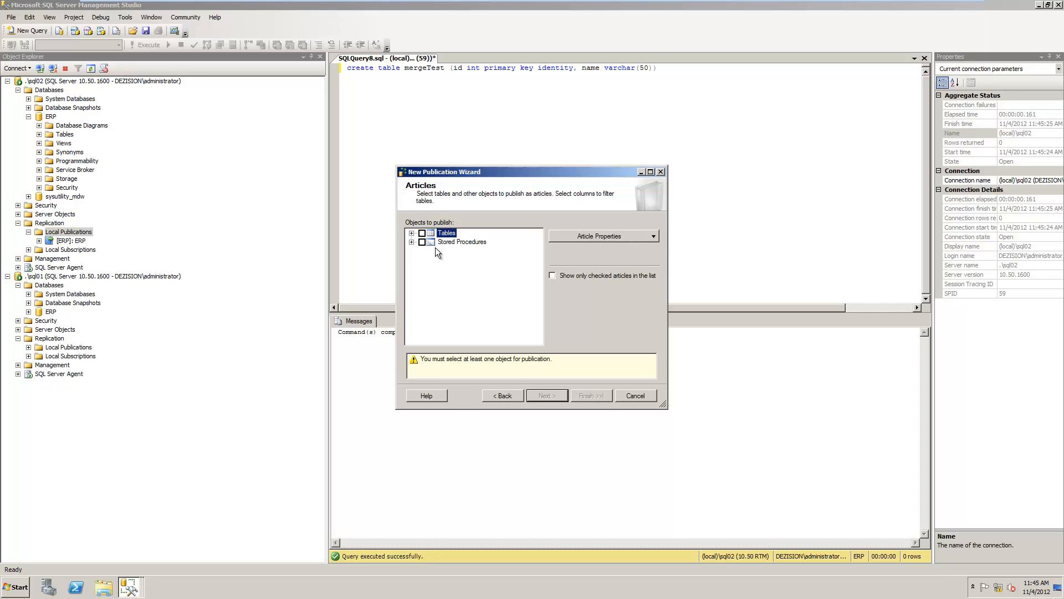
- Publish the mergeTest table with its id and name columns as the article, accepting the added uniqueidentifier column
left_click(411, 233)
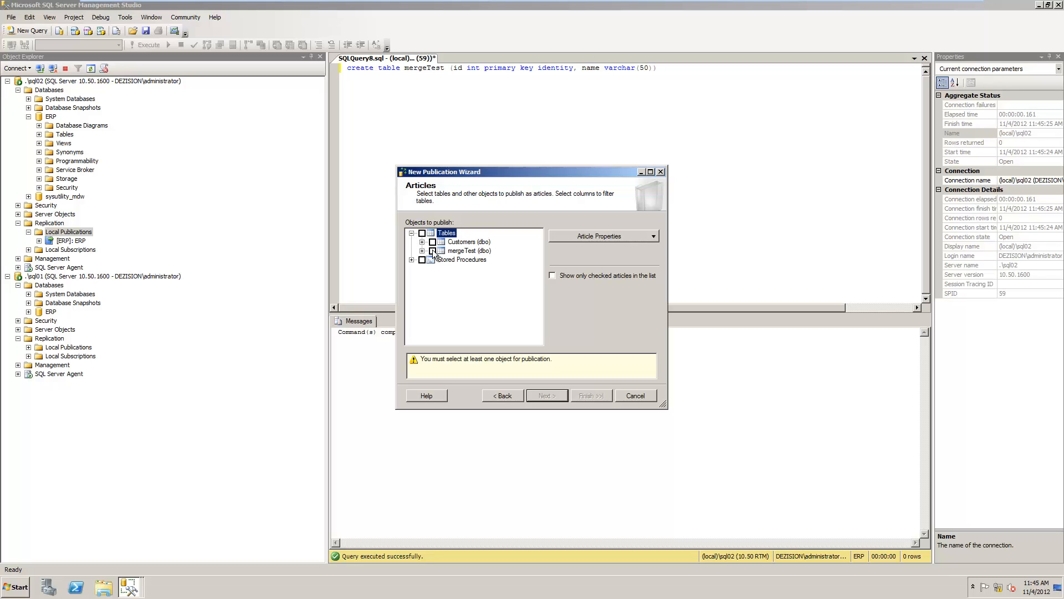
left_click(432, 251)
left_click(422, 251)
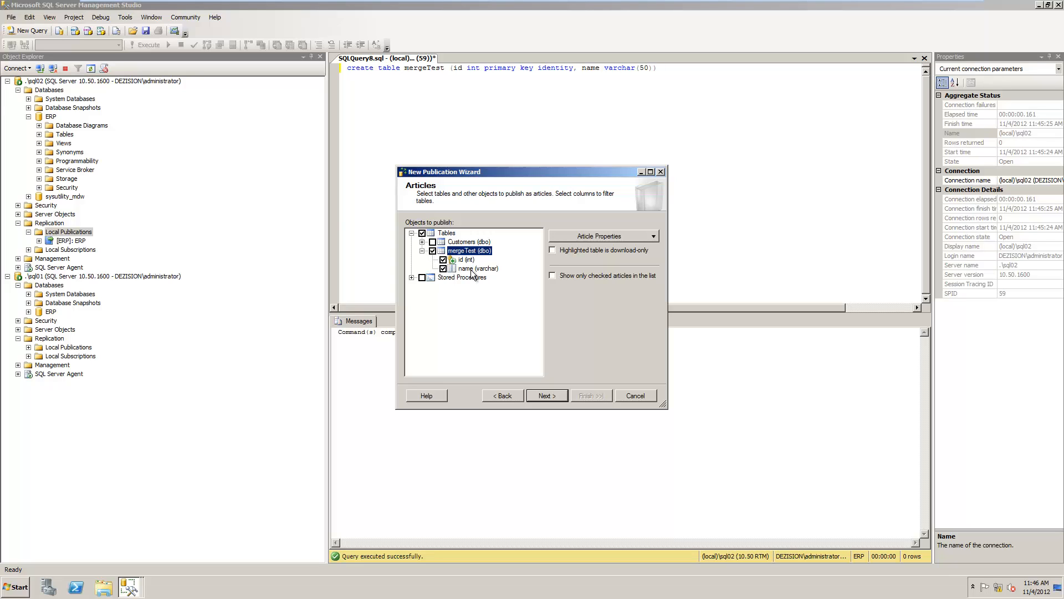
left_click(549, 397)
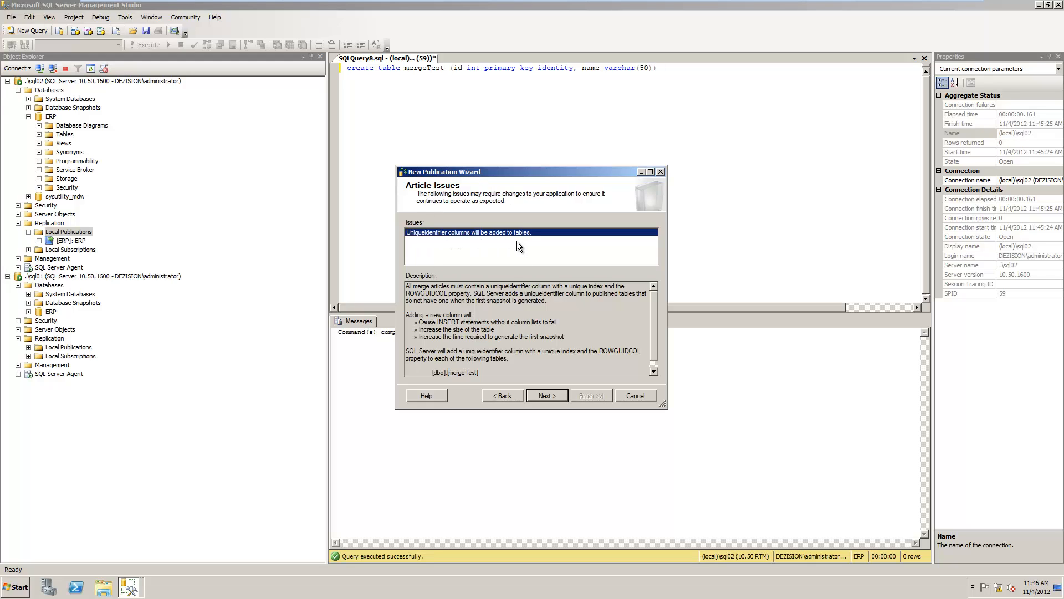
left_click(519, 400)
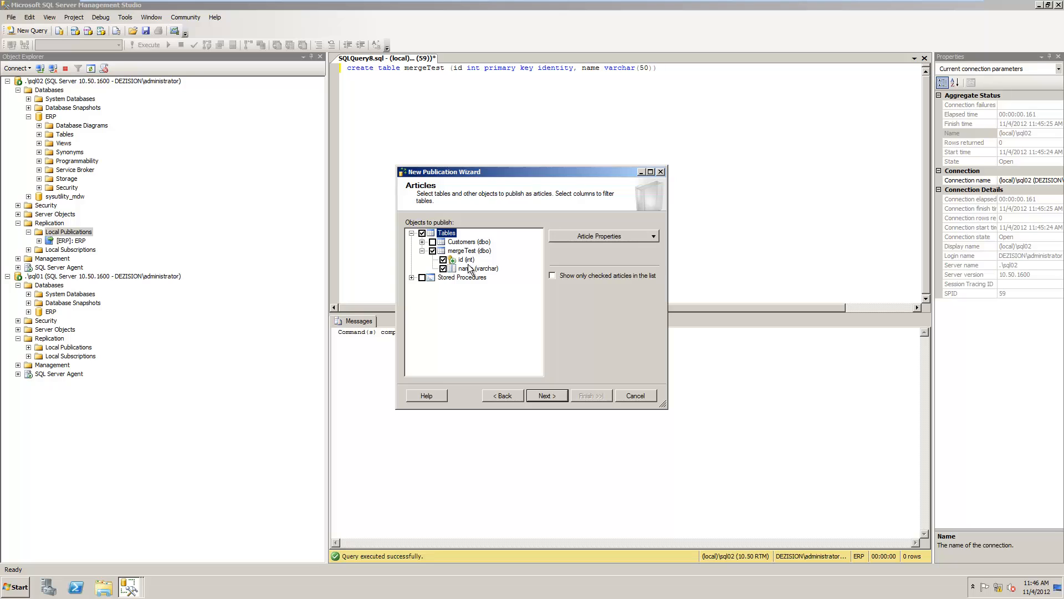
left_click(544, 397)
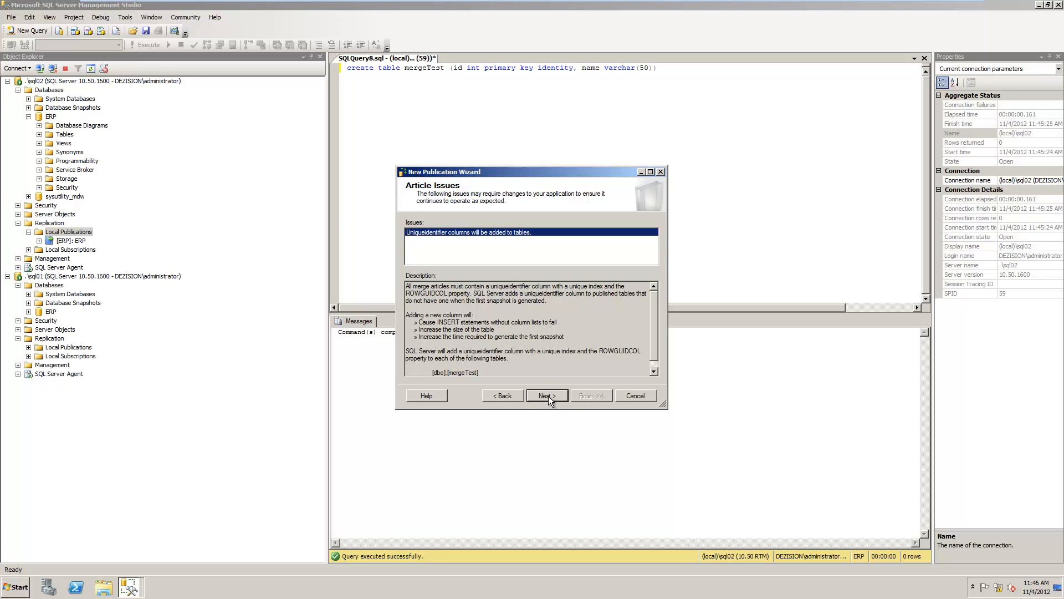
left_click(547, 396)
left_click(555, 392)
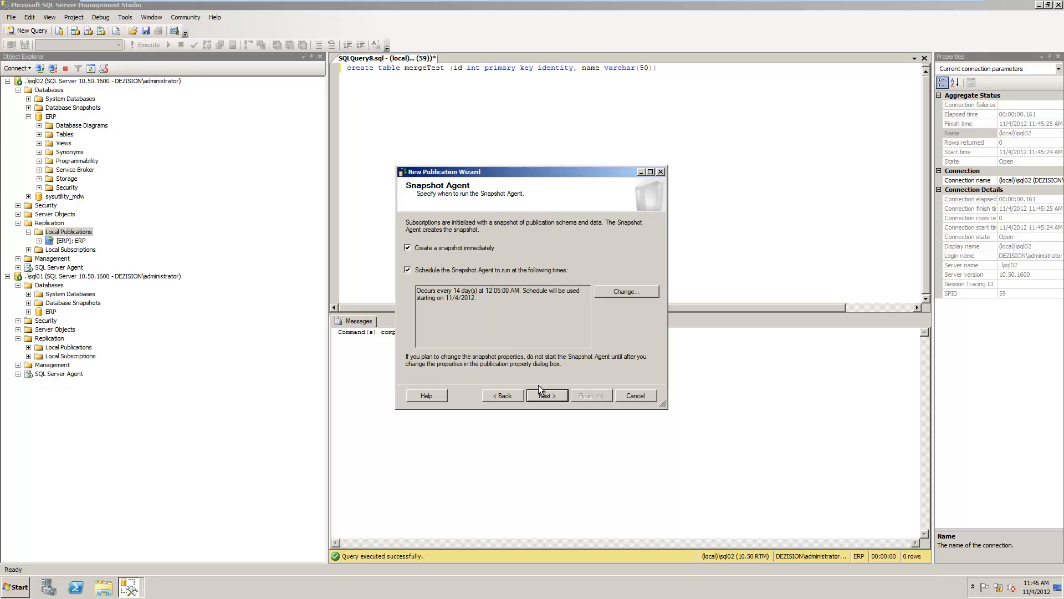
- Turn off the Snapshot Agent's schedule, keeping the immediate snapshot, and run the agent under the SQL Server Agent service account
left_click(457, 279)
left_click(546, 395)
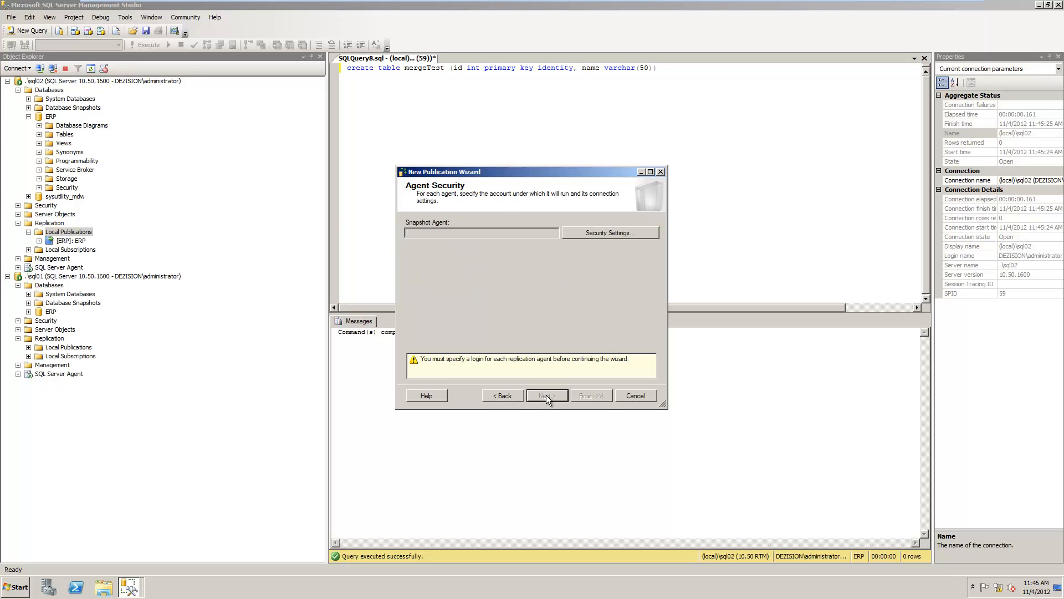
left_click(604, 239)
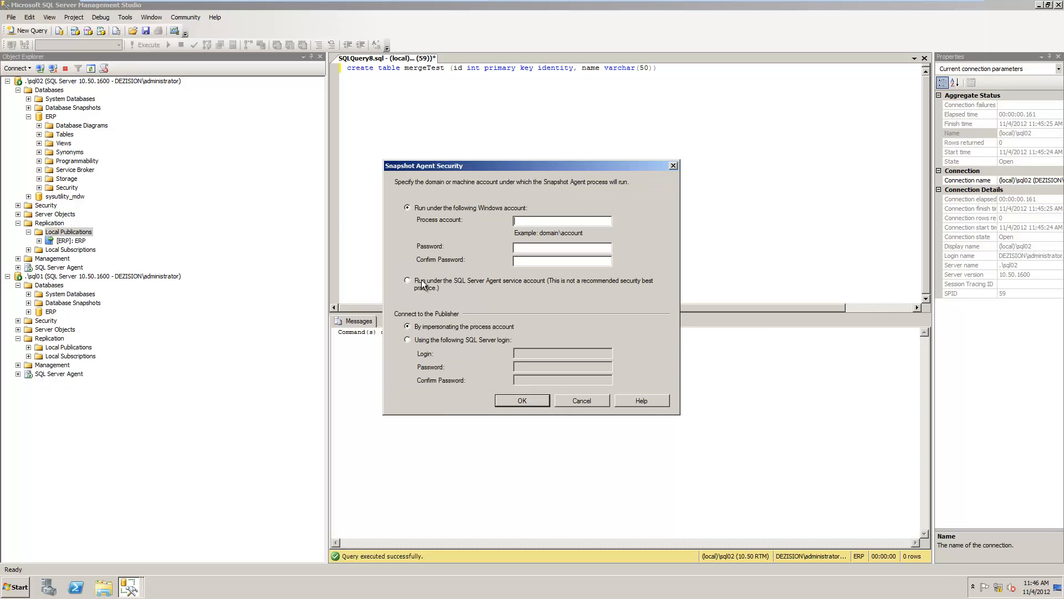
left_click(407, 279)
left_click(521, 400)
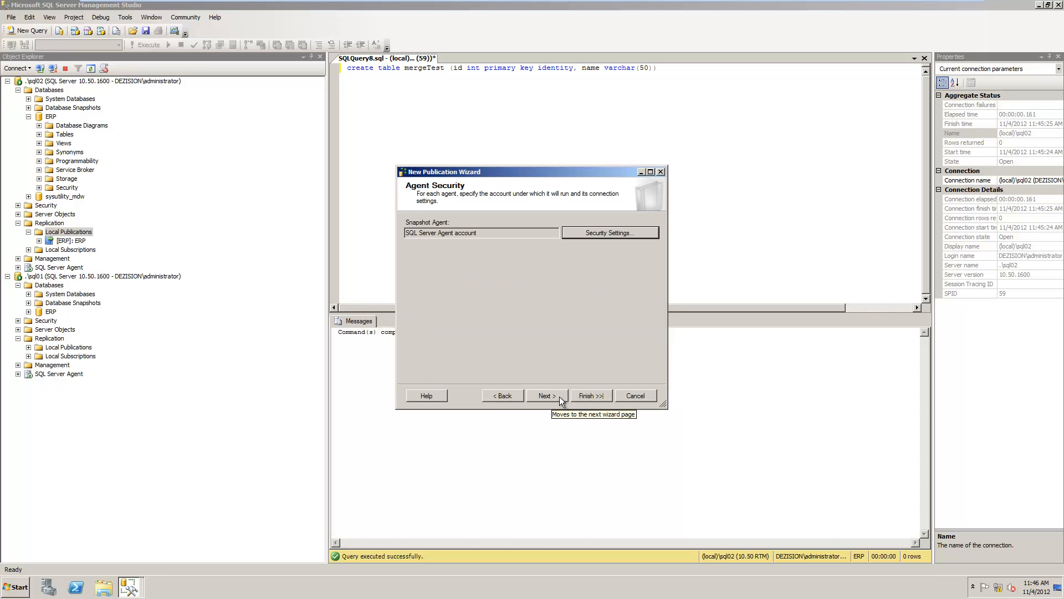
- Name the publication MergeTest, create it and close the wizard
left_click(560, 397)
left_click(560, 397)
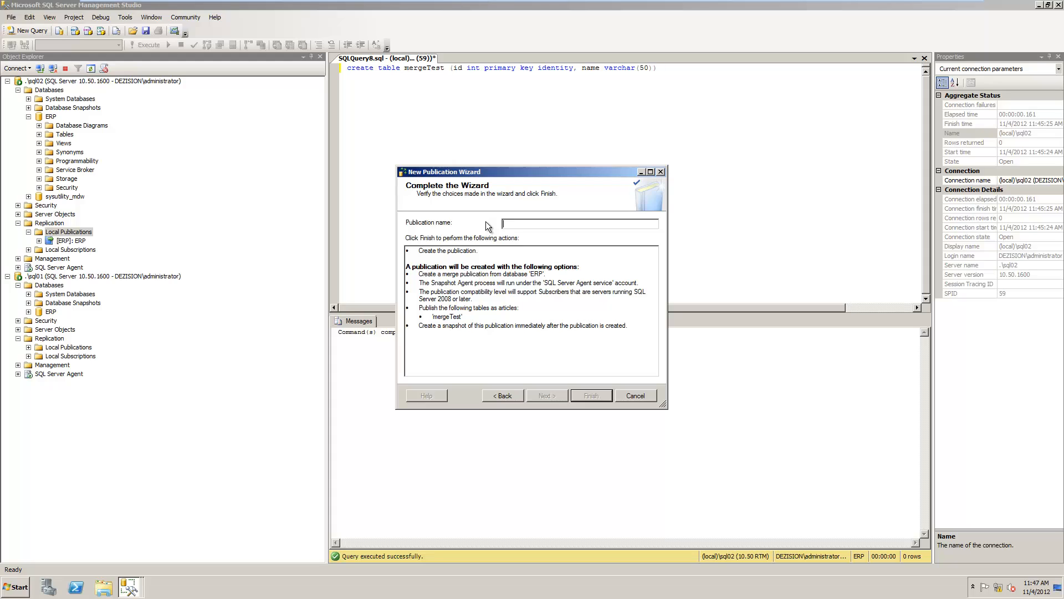
type("MergeTest")
left_click(583, 395)
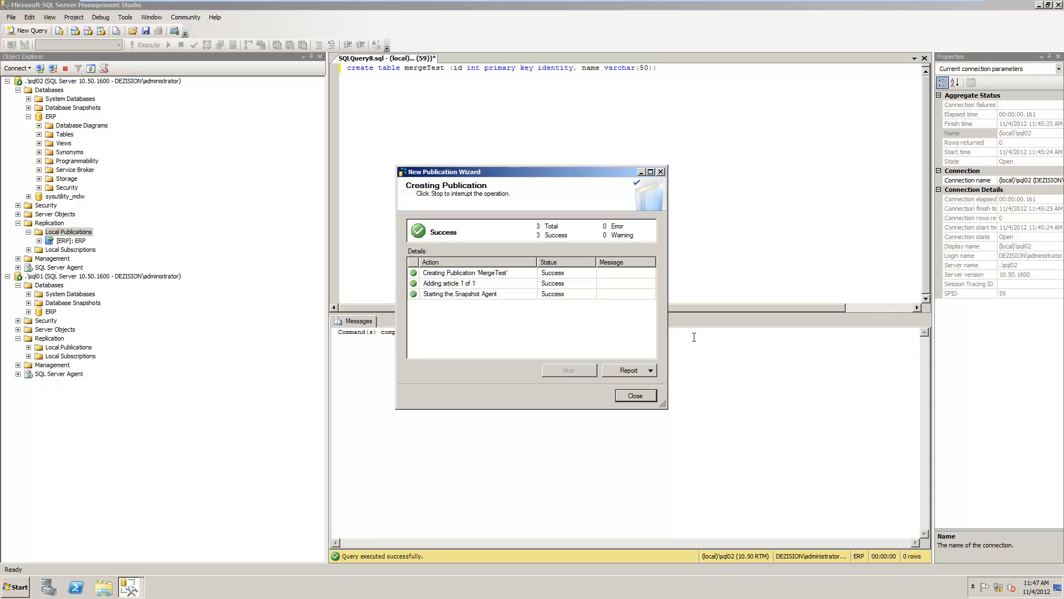
left_click(647, 397)
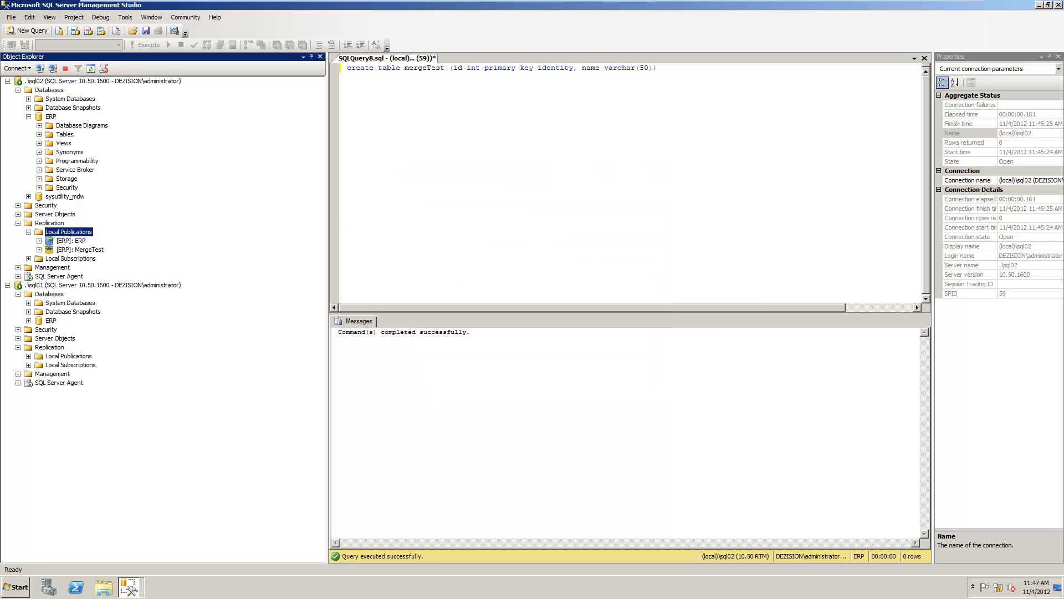
- Start the Snapshot Agent of the MergeTest publication from its agent status window and close that window
right_click(96, 250)
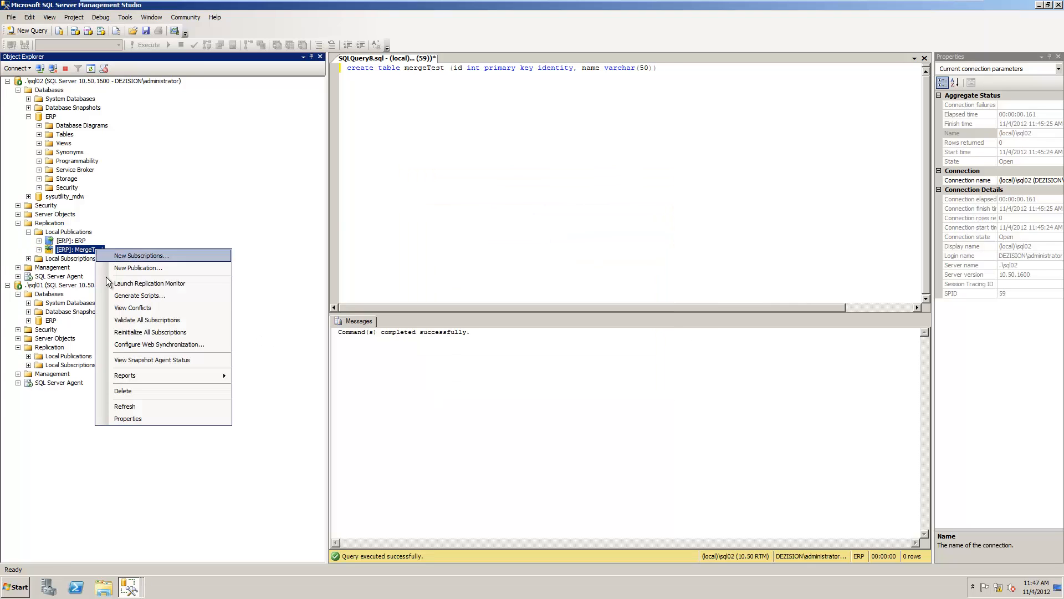
left_click(142, 360)
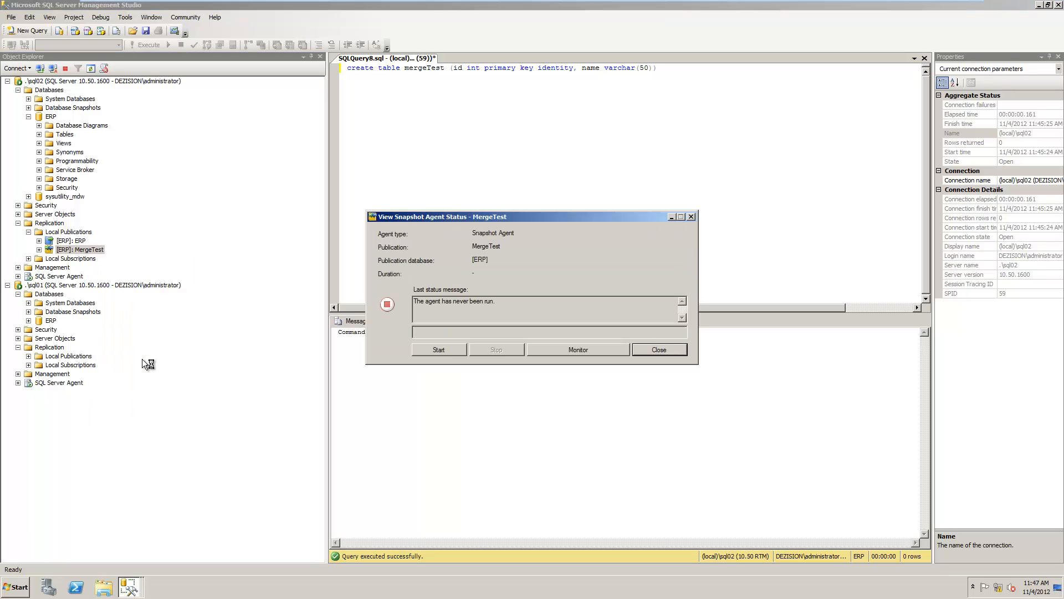
left_click(430, 347)
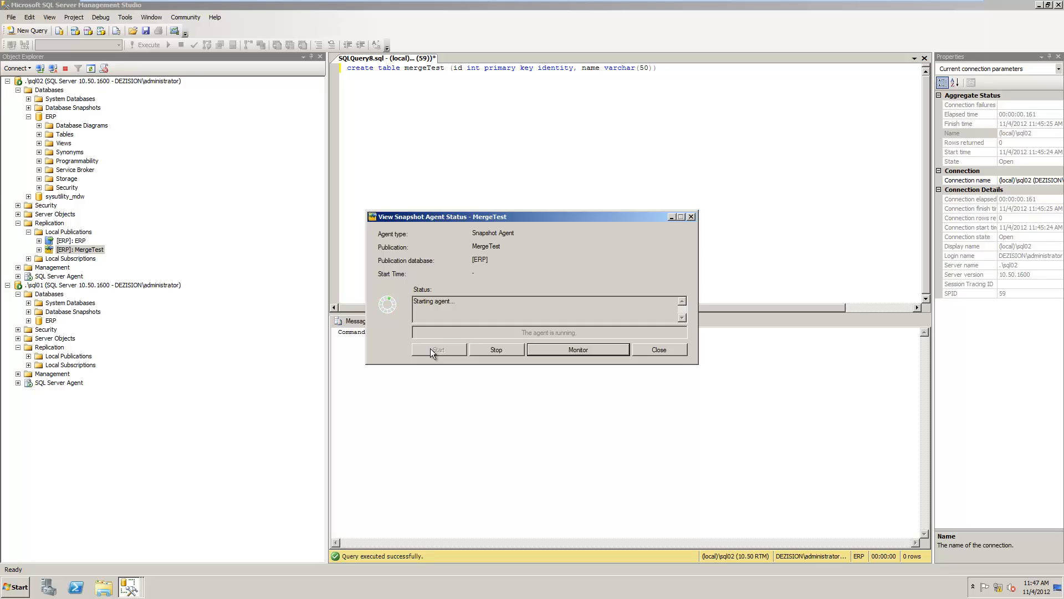
left_click(660, 347)
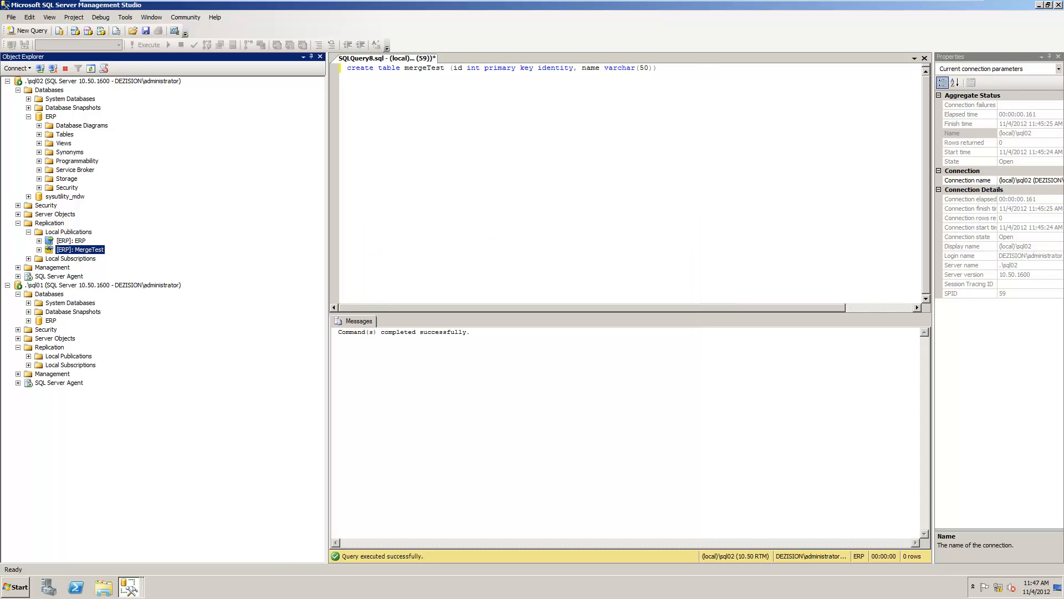
- Change the owner of the sql02 agent job SQL02\SQL02-ERP-MergeTest-5 to sa
left_click(18, 276)
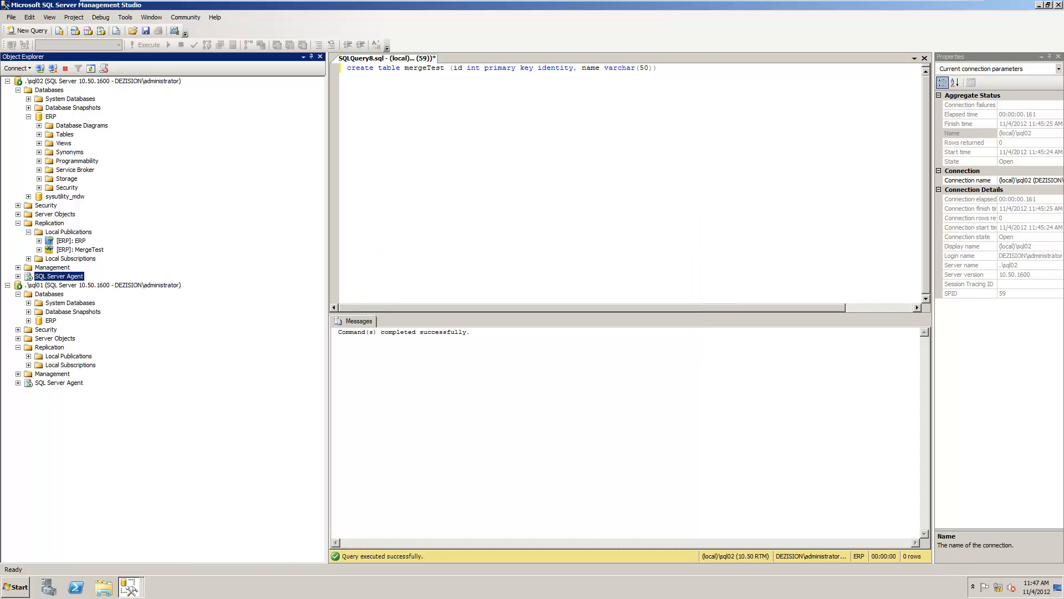
left_click(18, 276)
left_click(28, 285)
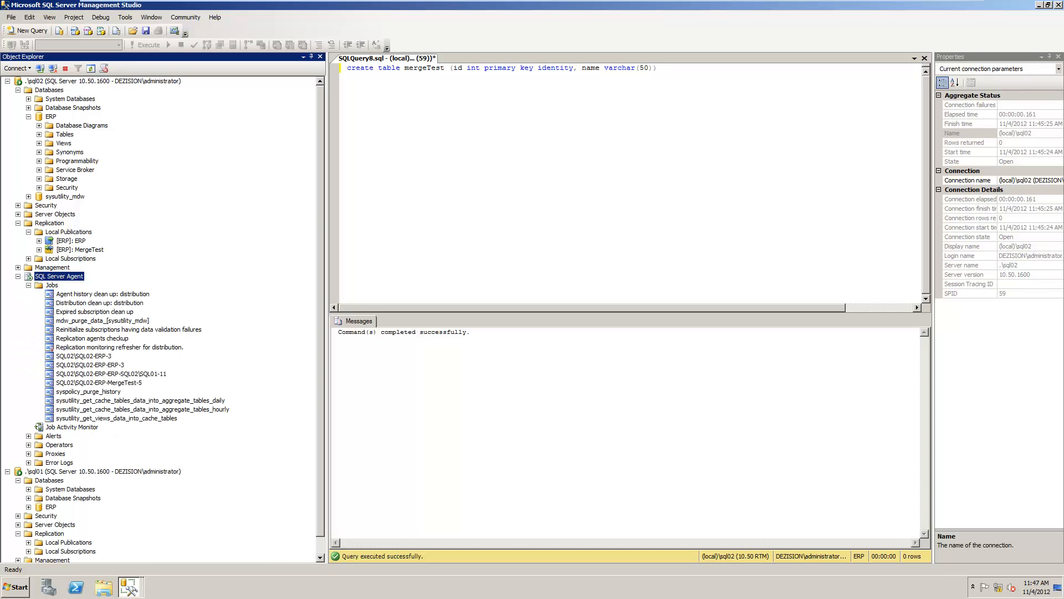
right_click(51, 276)
right_click(118, 382)
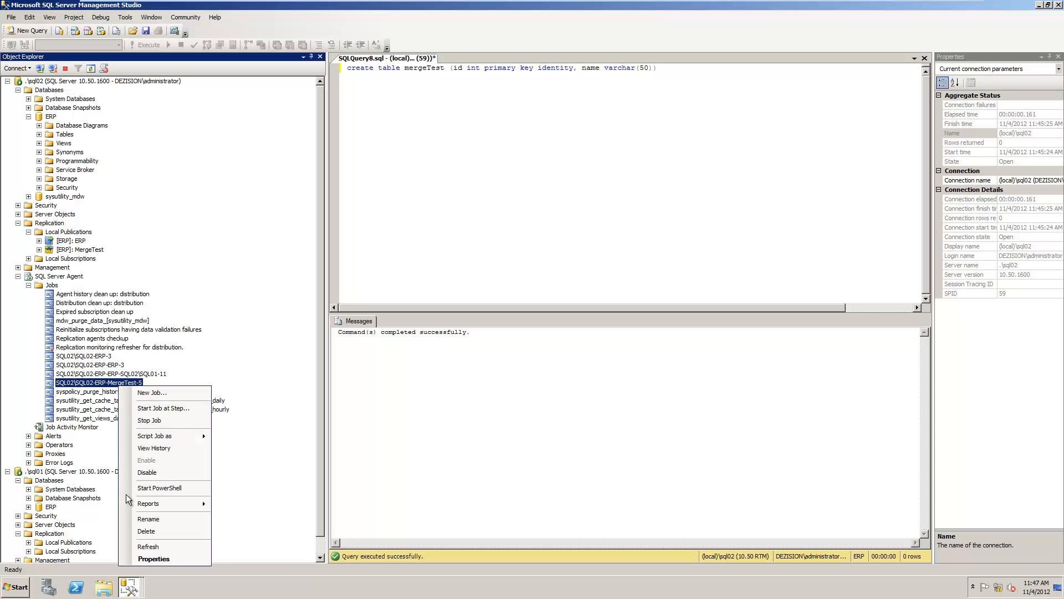
left_click(133, 558)
key("Tab")
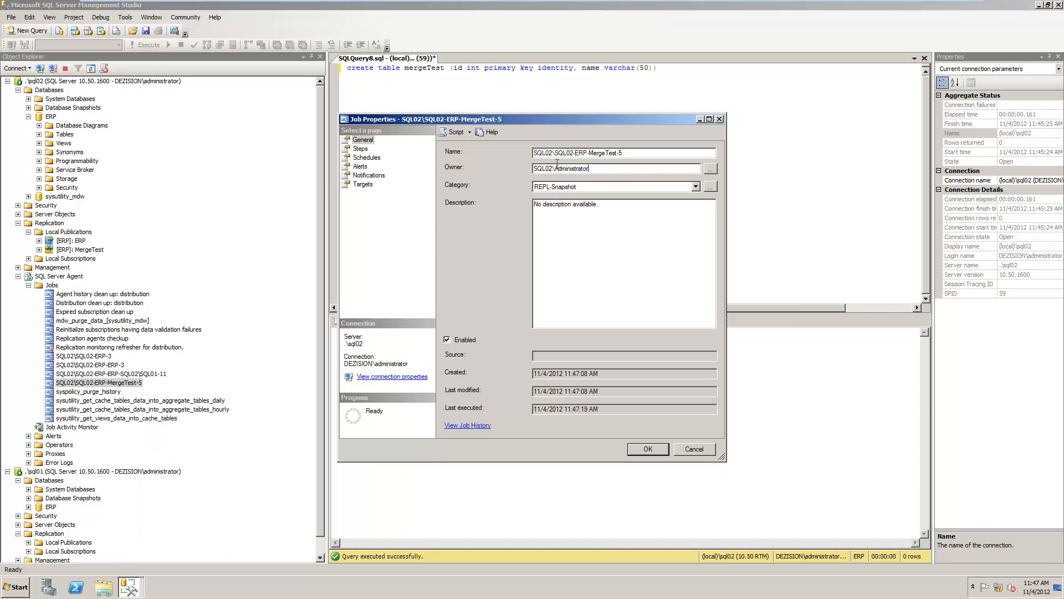
type("sa")
key("Return")
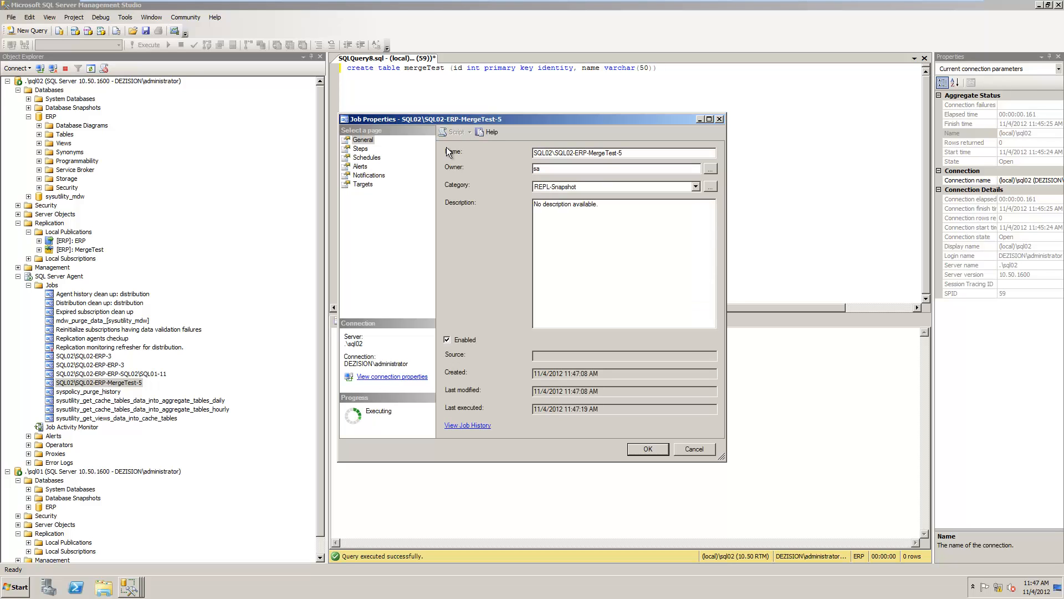
left_click(653, 451)
- Start the MergeTest publication's Snapshot Agent again under the new job owner and close its status window
right_click(83, 250)
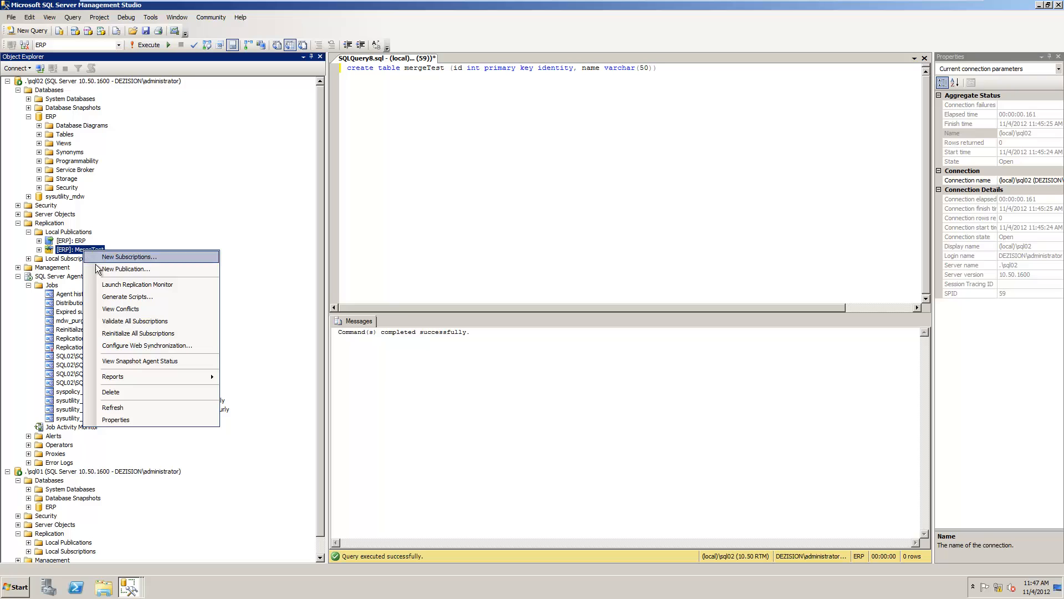
left_click(121, 361)
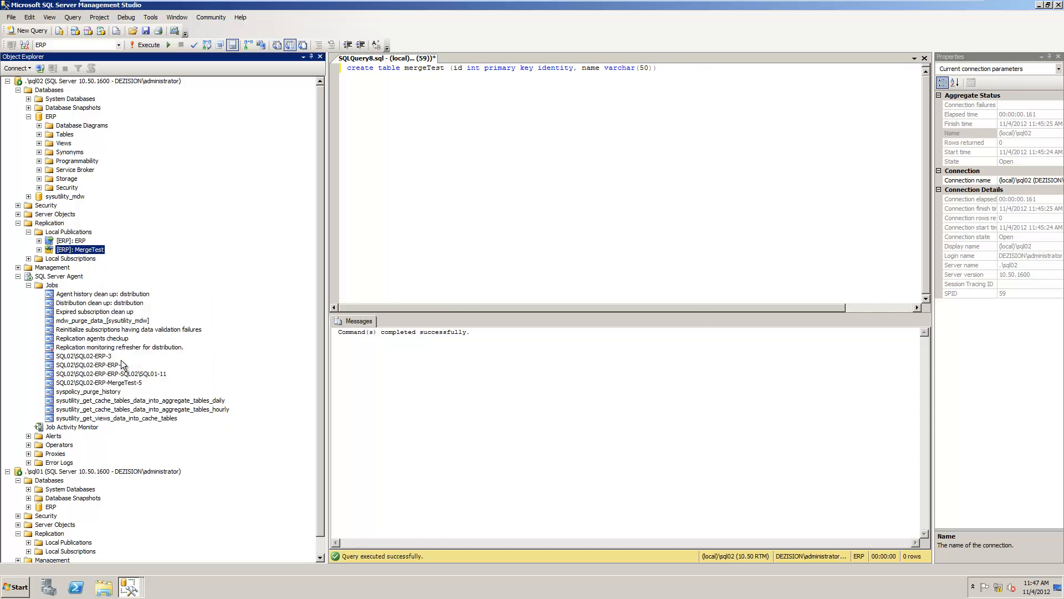
left_click(440, 349)
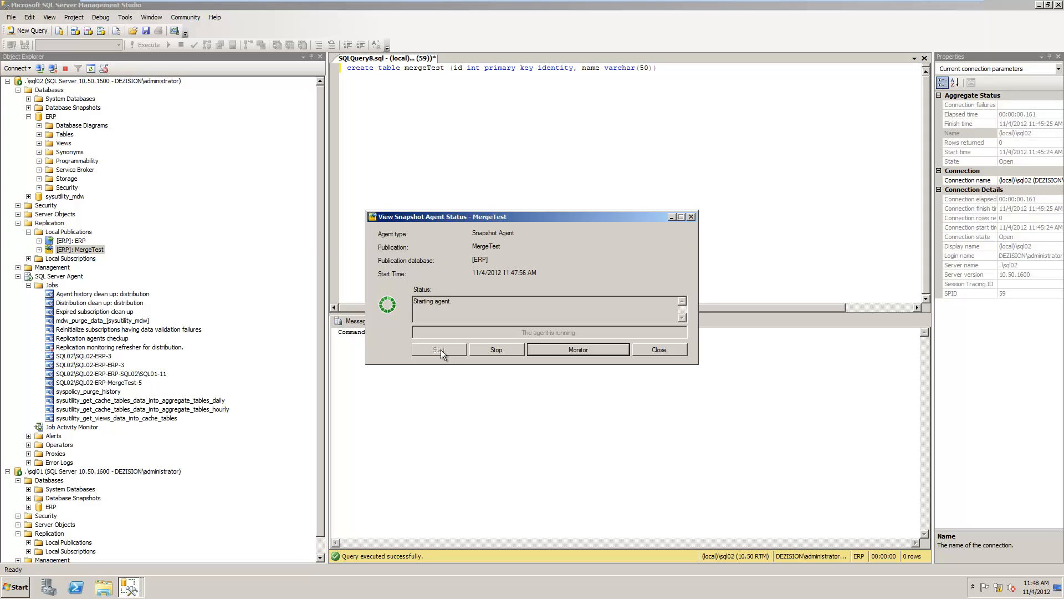
left_click(663, 350)
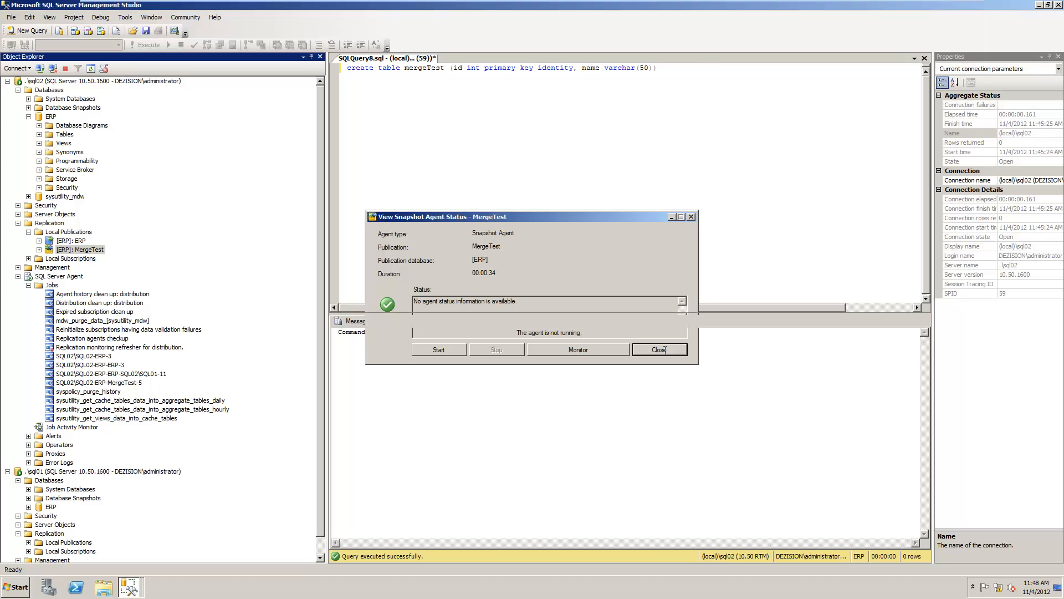
- Begin a new subscription to the MergeTest publication with all merge agents running at the Distributor as push subscriptions
right_click(83, 251)
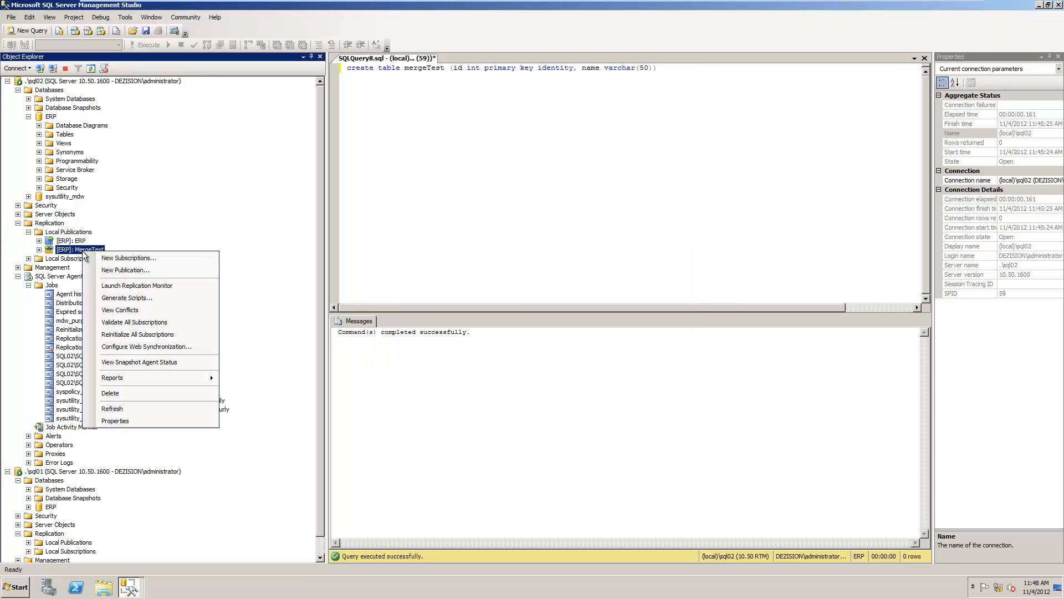
left_click(128, 258)
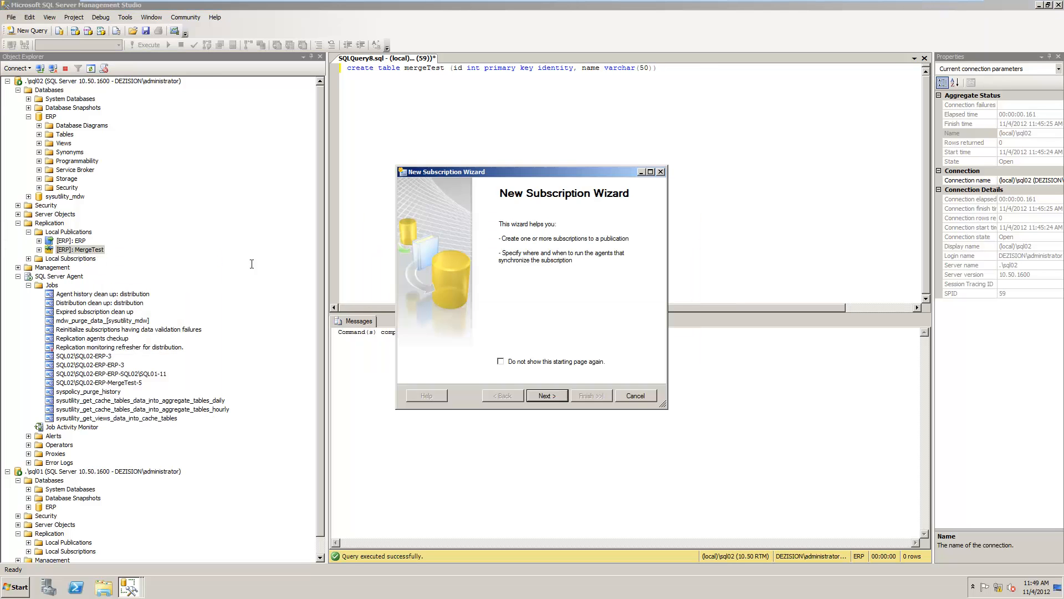
left_click(550, 391)
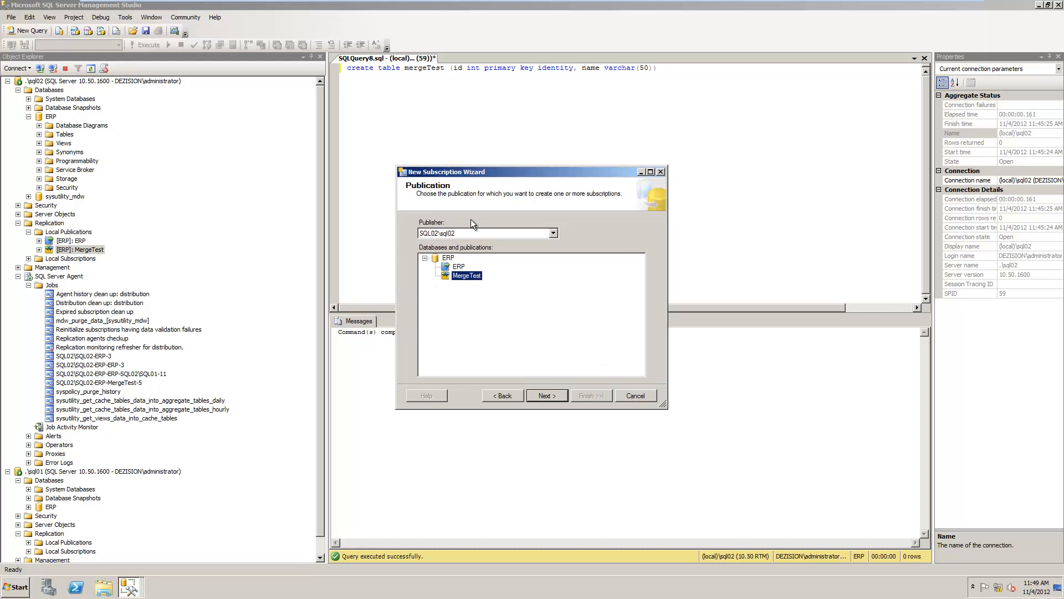
left_click(536, 396)
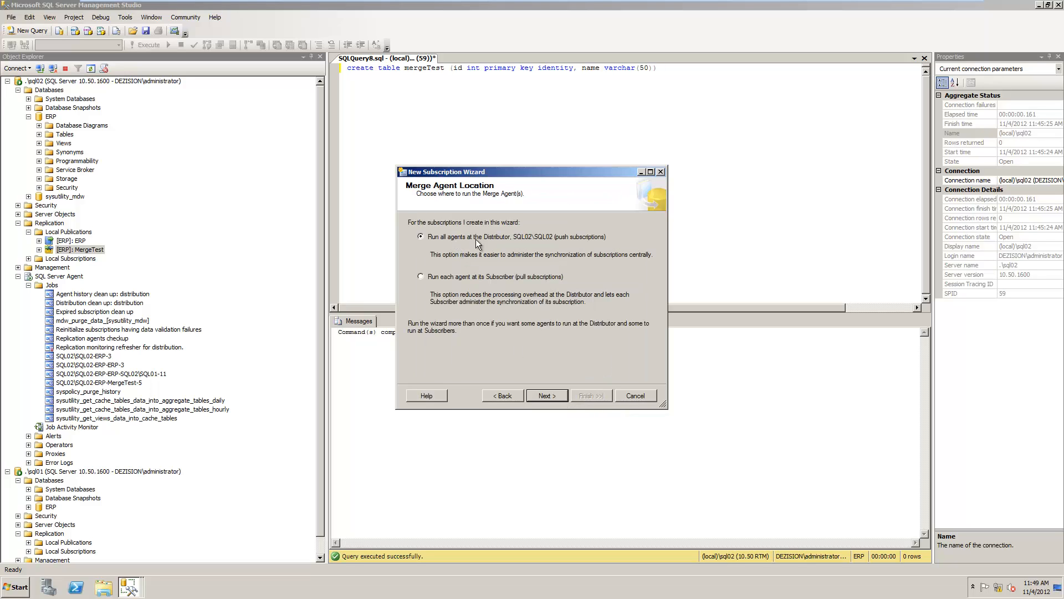
left_click(547, 394)
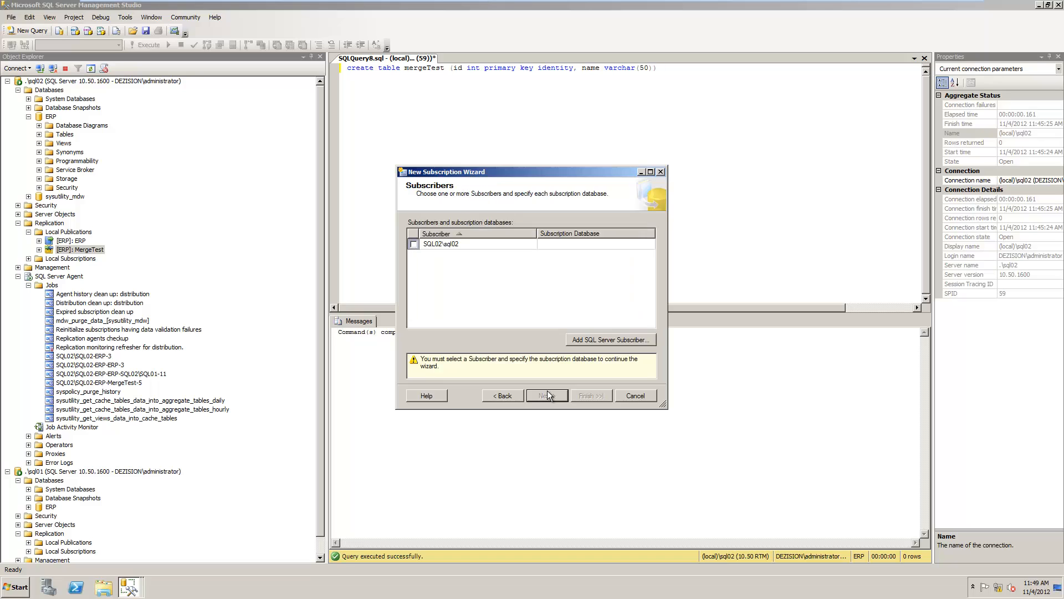
- Add SQL02\sql01 as the SQL Server subscriber with ERP as its subscription database
left_click(597, 339)
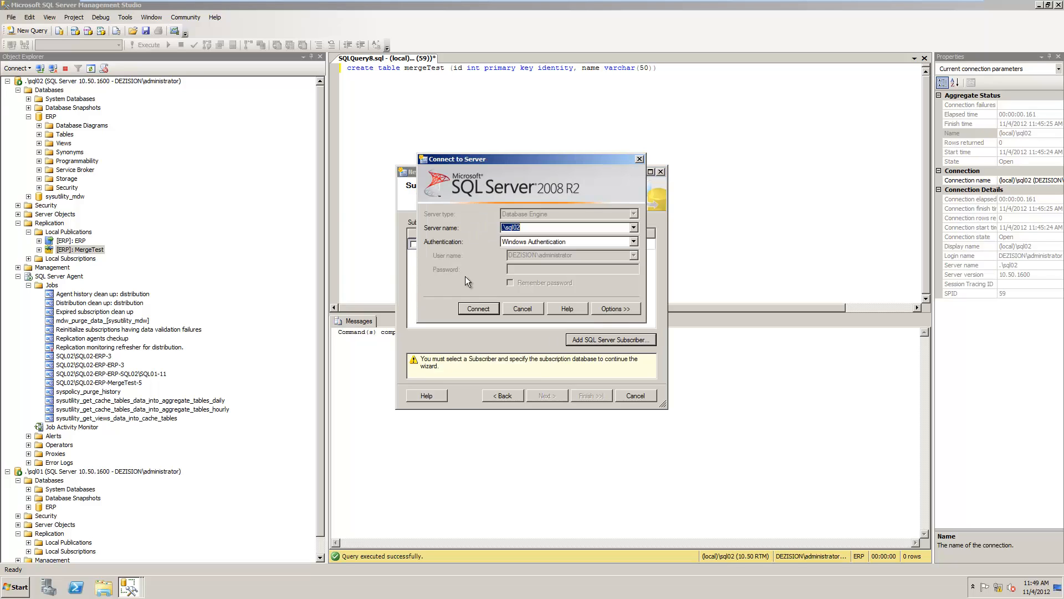
left_click(524, 226)
key("Return")
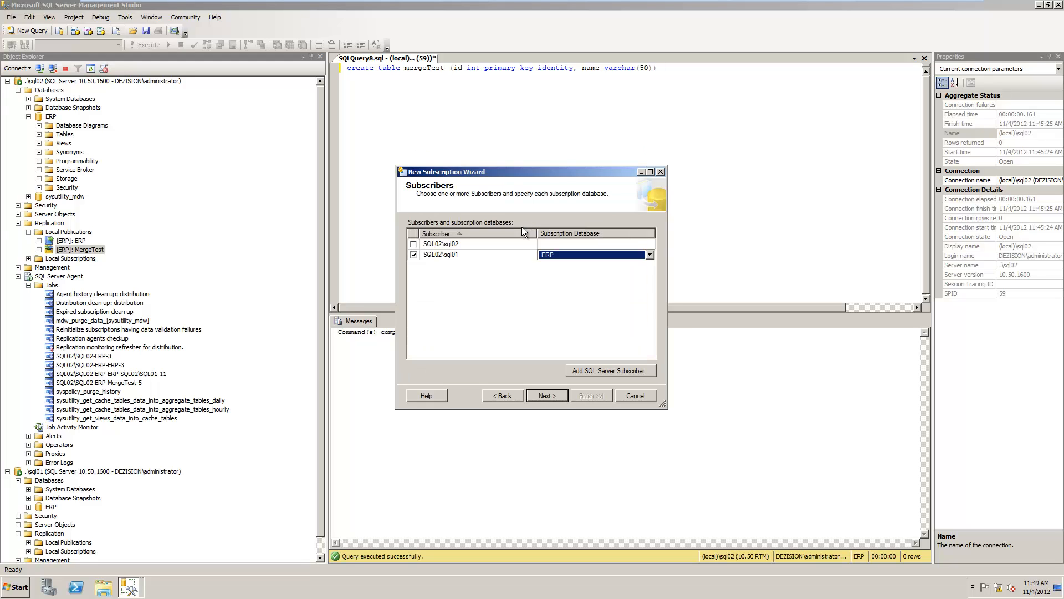
left_click(579, 258)
left_click(580, 258)
left_click(544, 395)
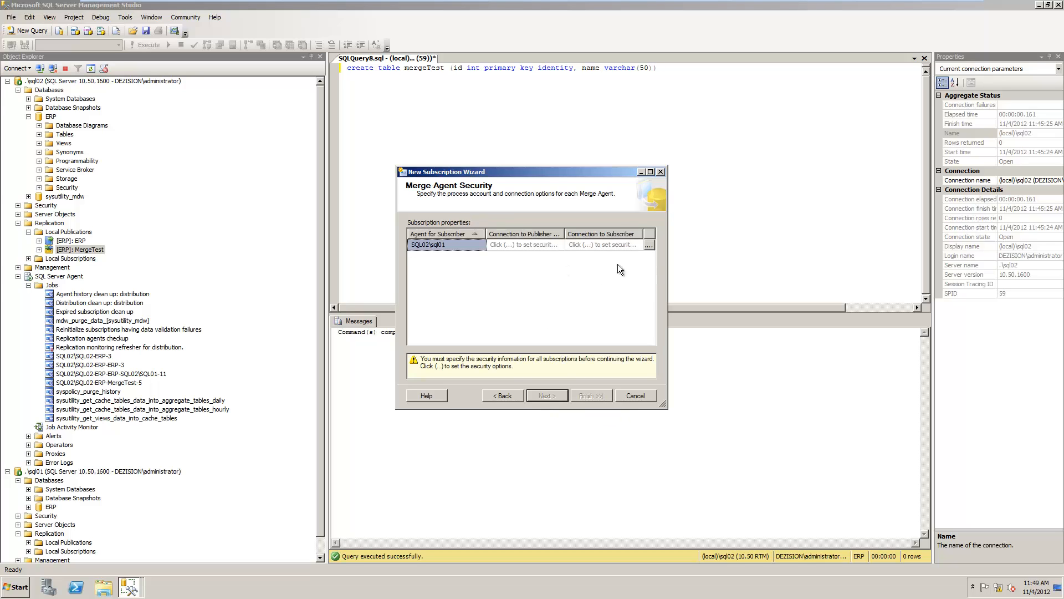
- Run the subscription's Merge Agent under the SQL Server Agent service account, impersonating the process account for its connections
left_click(649, 244)
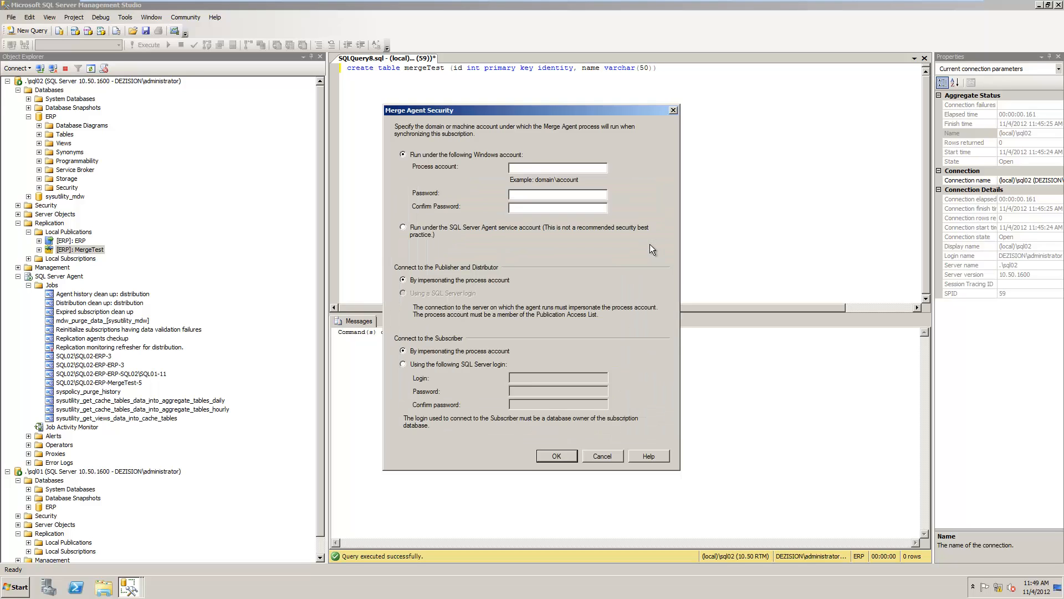
left_click(481, 227)
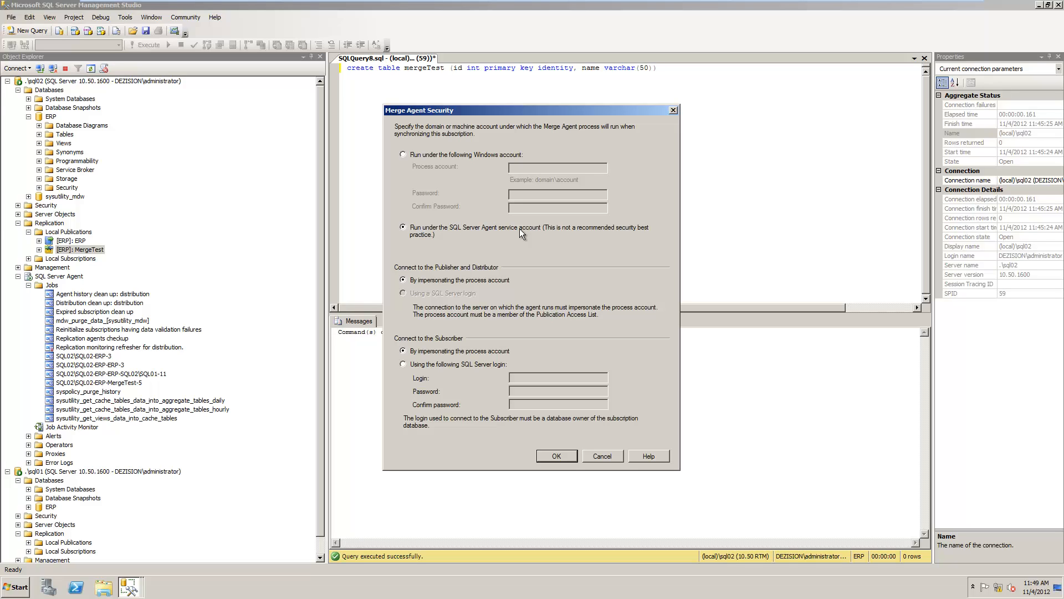
left_click(555, 455)
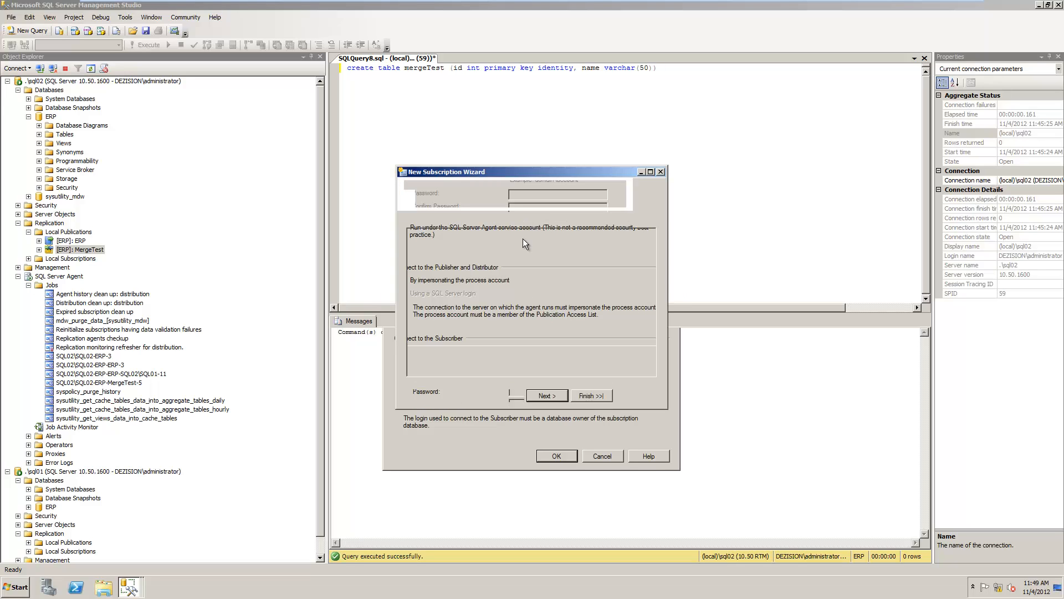
left_click(547, 395)
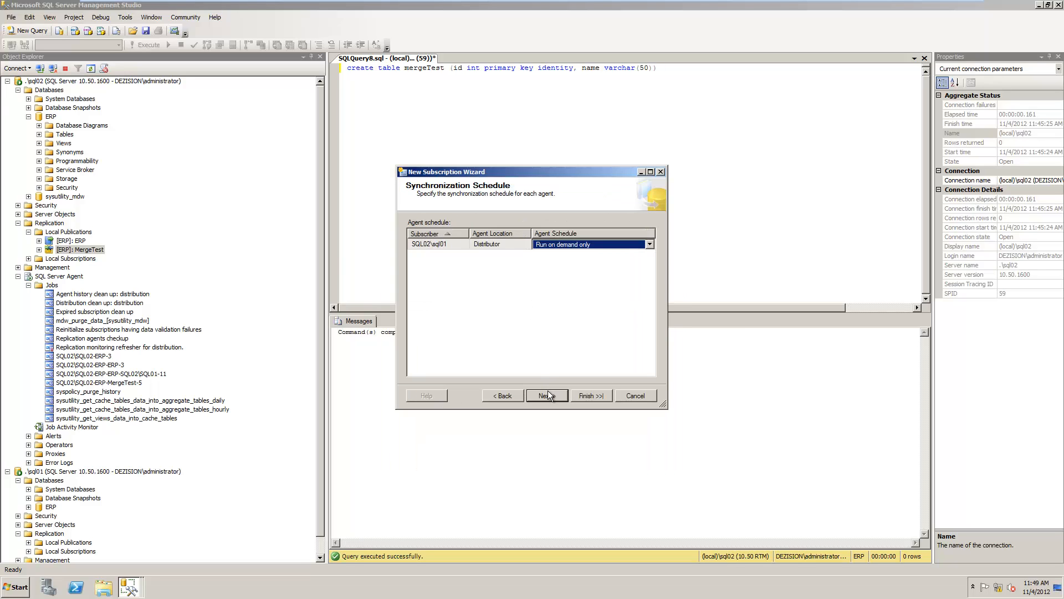
- Schedule the Merge Agent to run continuously and have the subscription initialized immediately
left_click(552, 244)
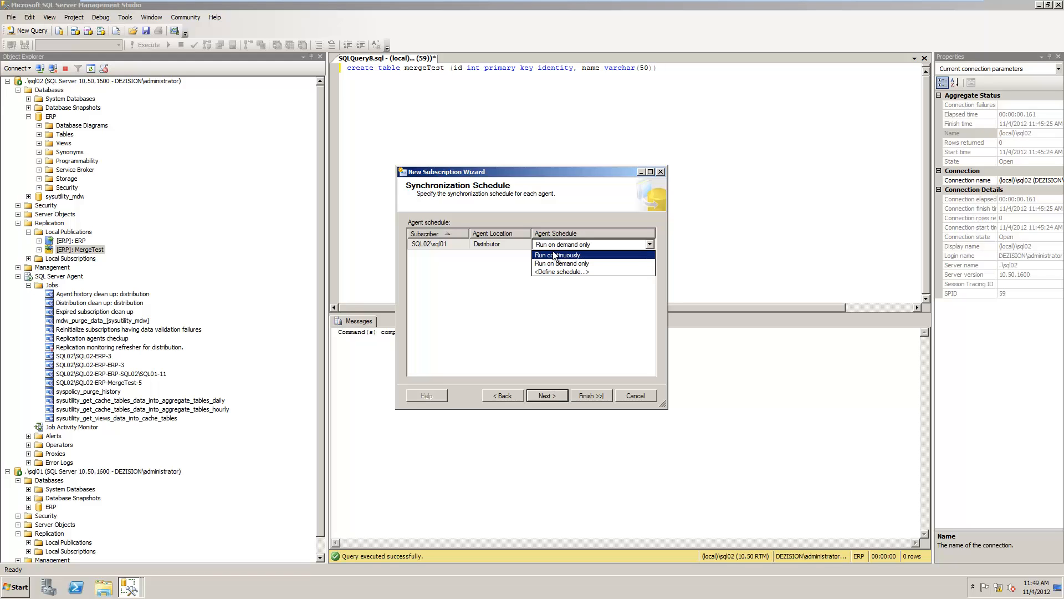
left_click(554, 256)
left_click(549, 397)
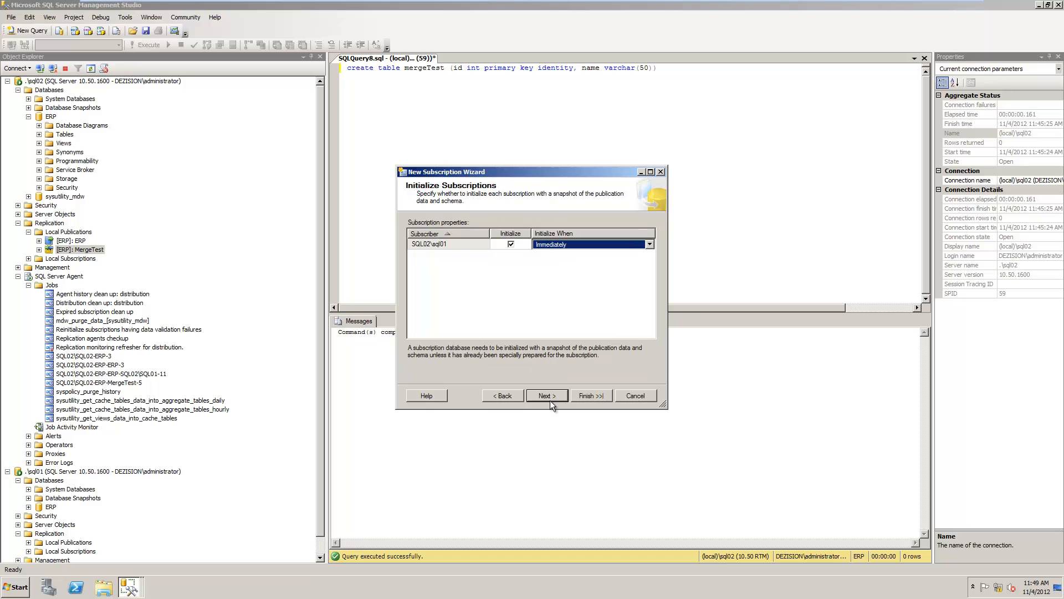
left_click(544, 248)
left_click(548, 255)
left_click(552, 396)
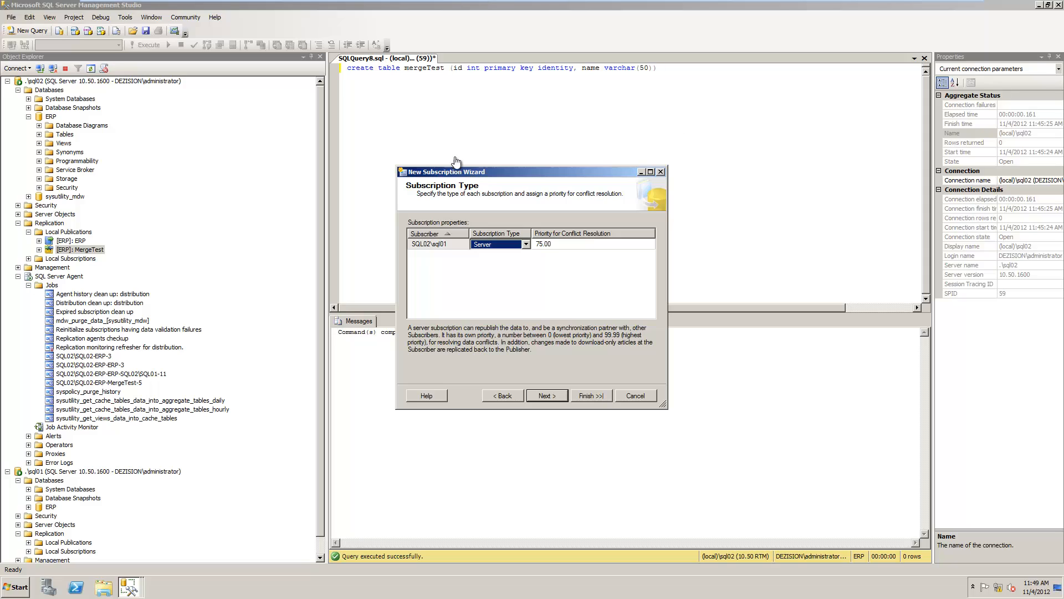
- Try the Client subscription type for SQL02\sql01, switch back to Server and open its conflict resolution priority for editing
left_click(491, 243)
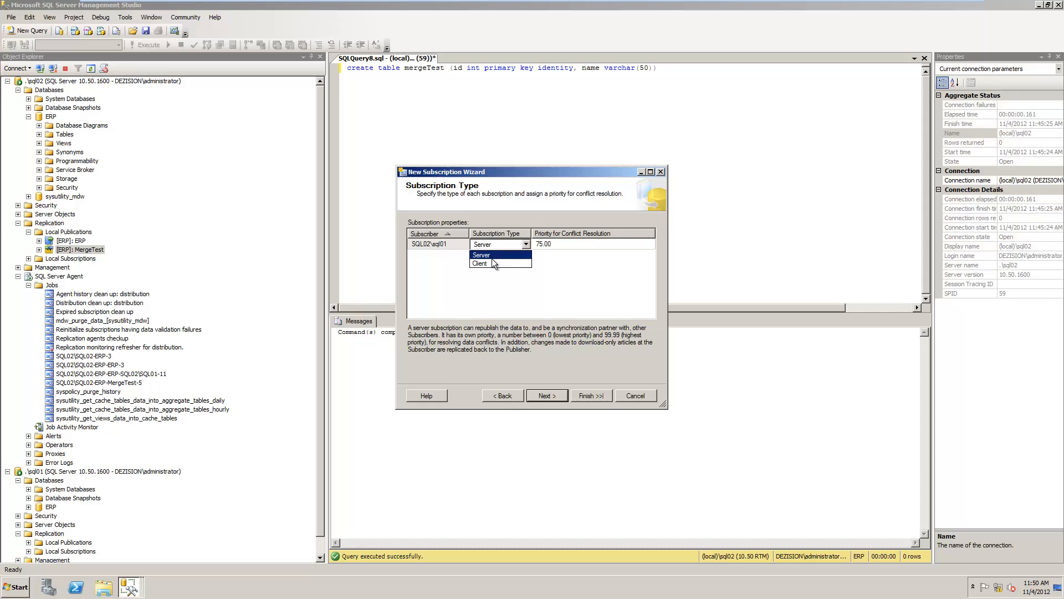
left_click(494, 264)
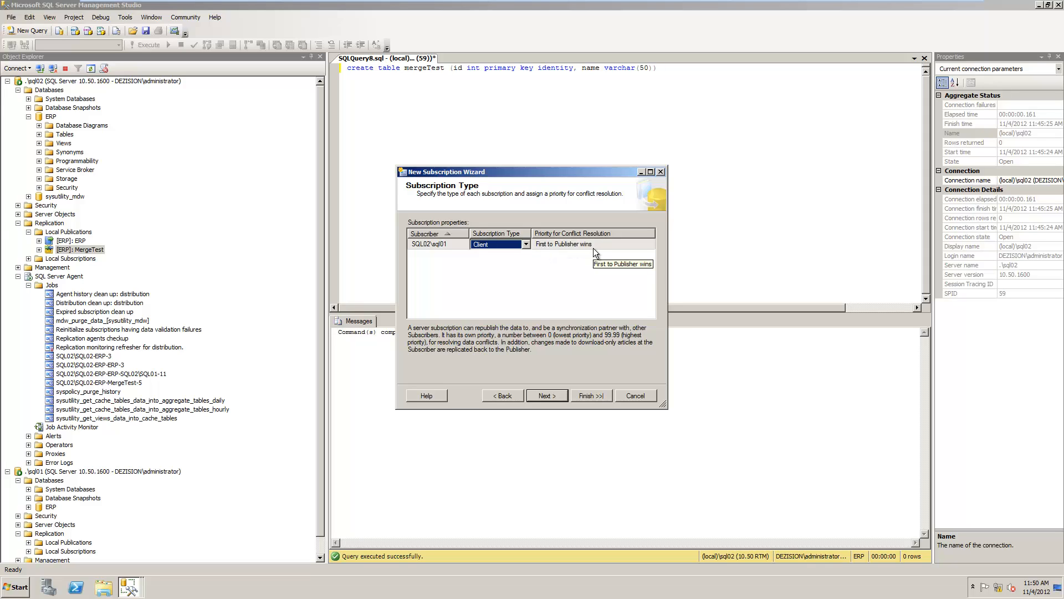
left_click(515, 244)
left_click(513, 252)
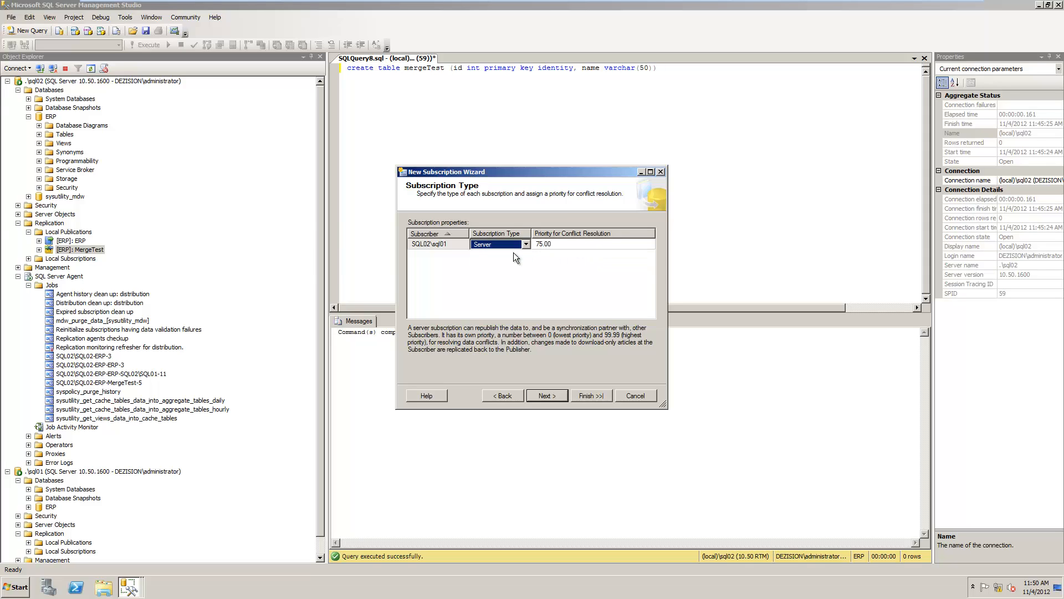
left_click(555, 245)
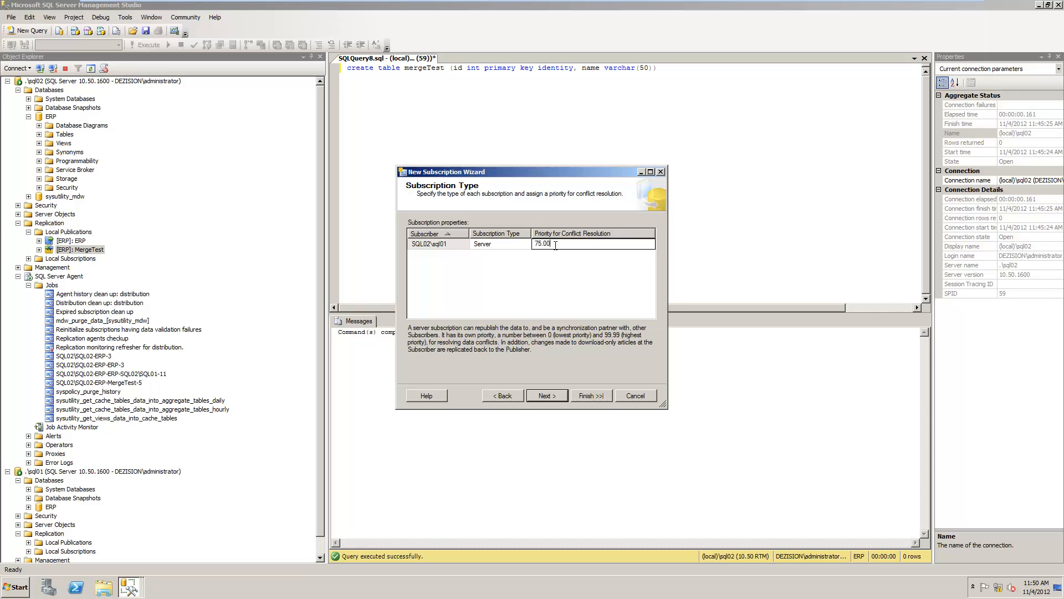
- Set the subscription type of SQL02\sql01 to Client, create the subscription and close the wizard
left_click(507, 242)
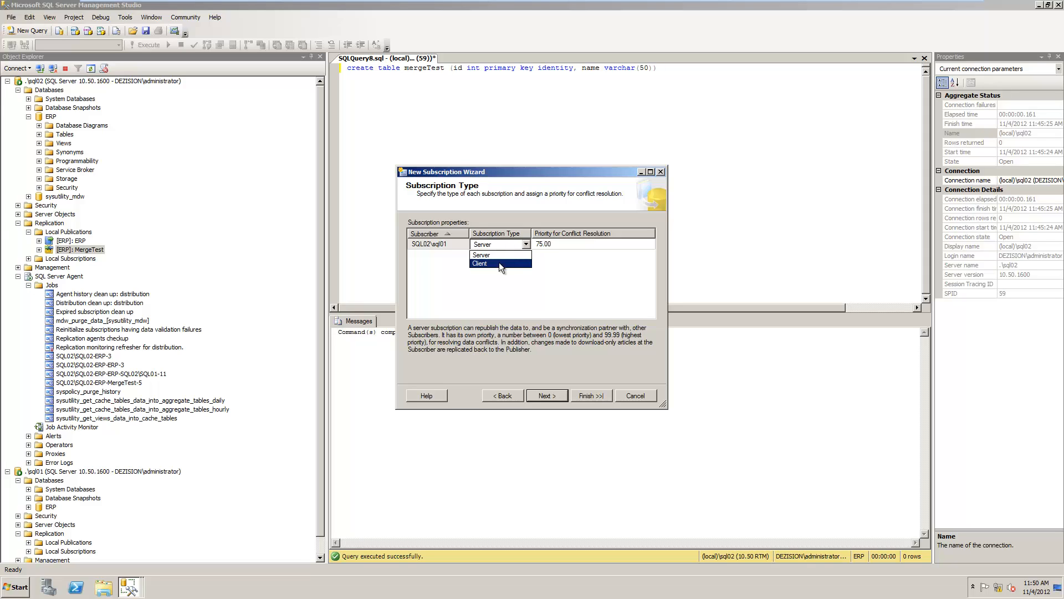
left_click(498, 261)
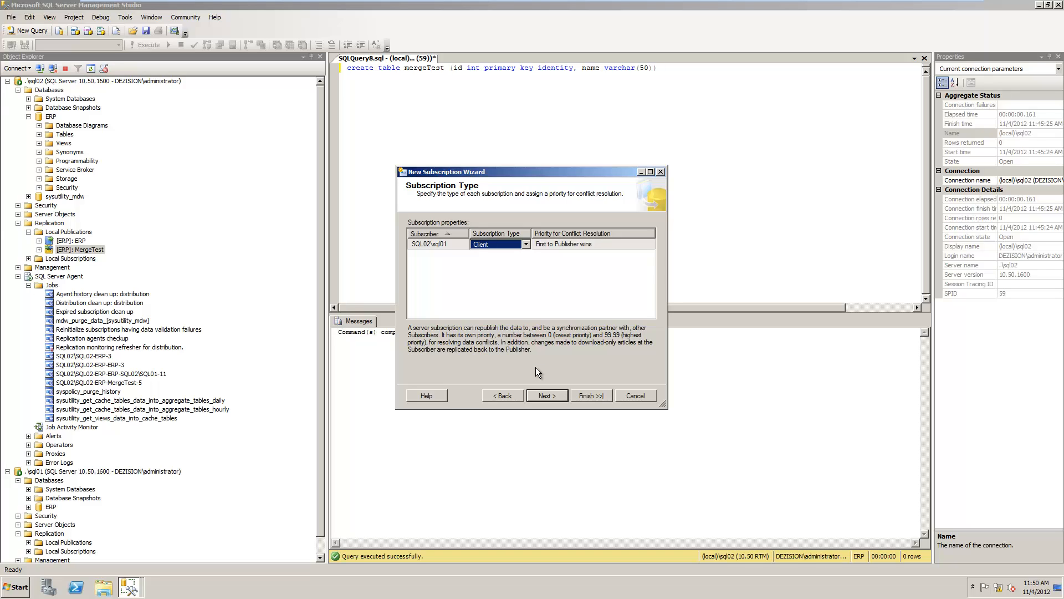
left_click(547, 397)
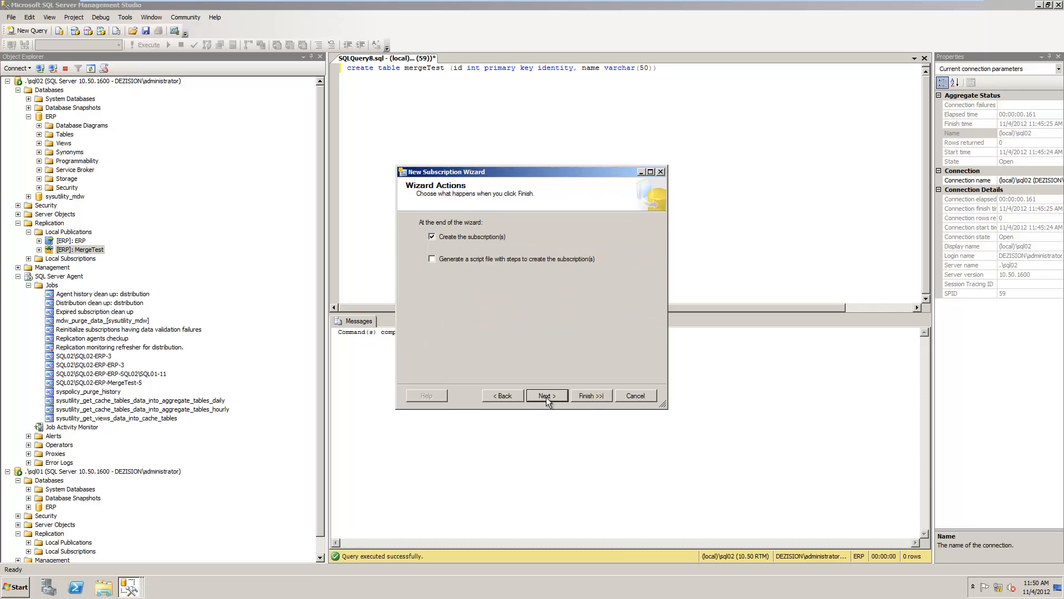
left_click(547, 397)
left_click(585, 393)
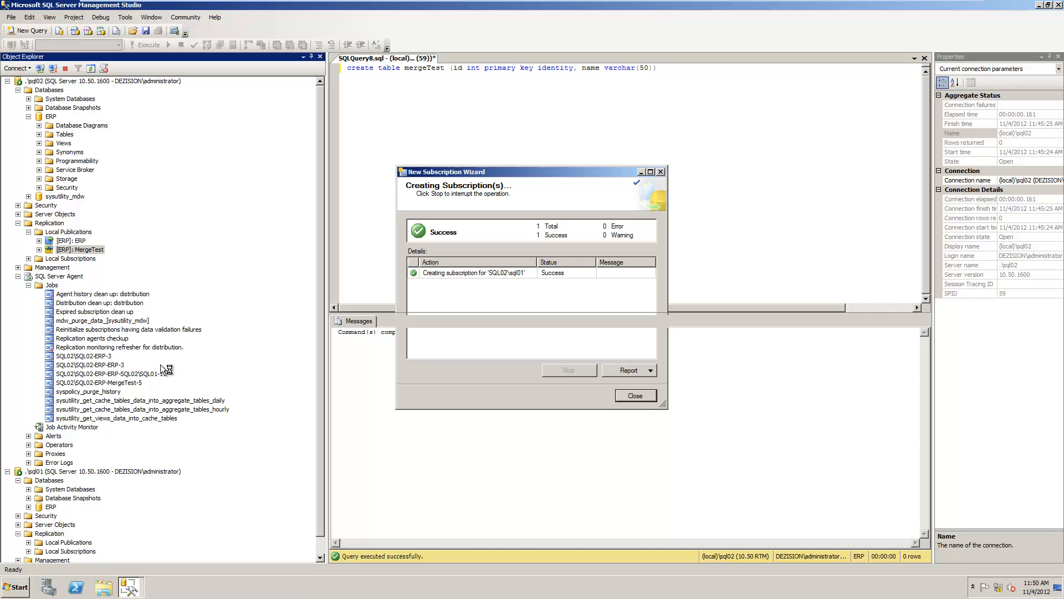
key("Return")
- Refresh the sql02 job list and set the owner of the MergeTest merge agent job SQL02\SQL02-ERP-MergeTest-SQL02\sql01-2 to sa
right_click(51, 285)
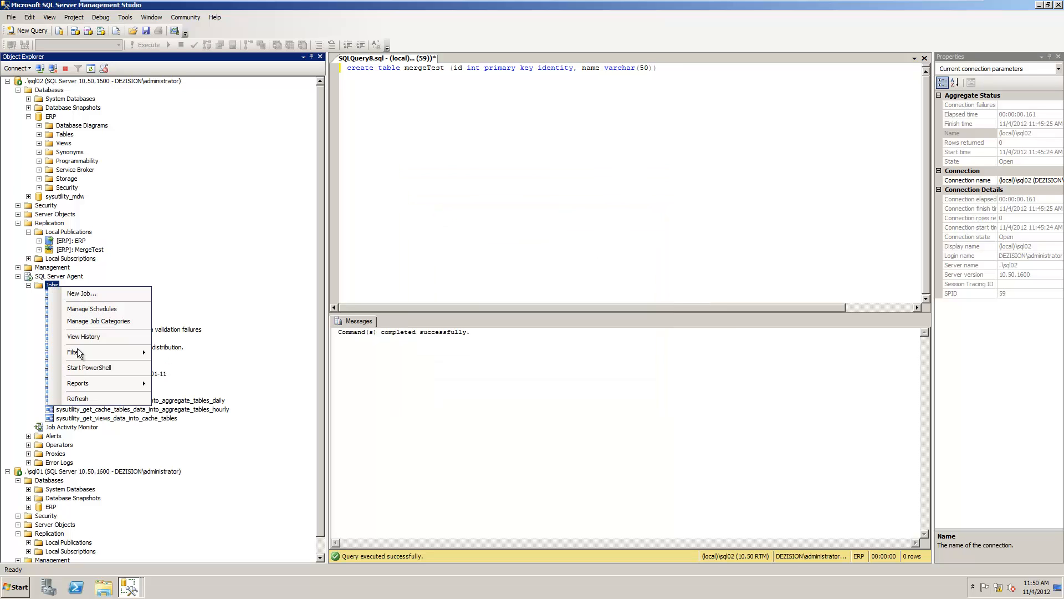
left_click(83, 464)
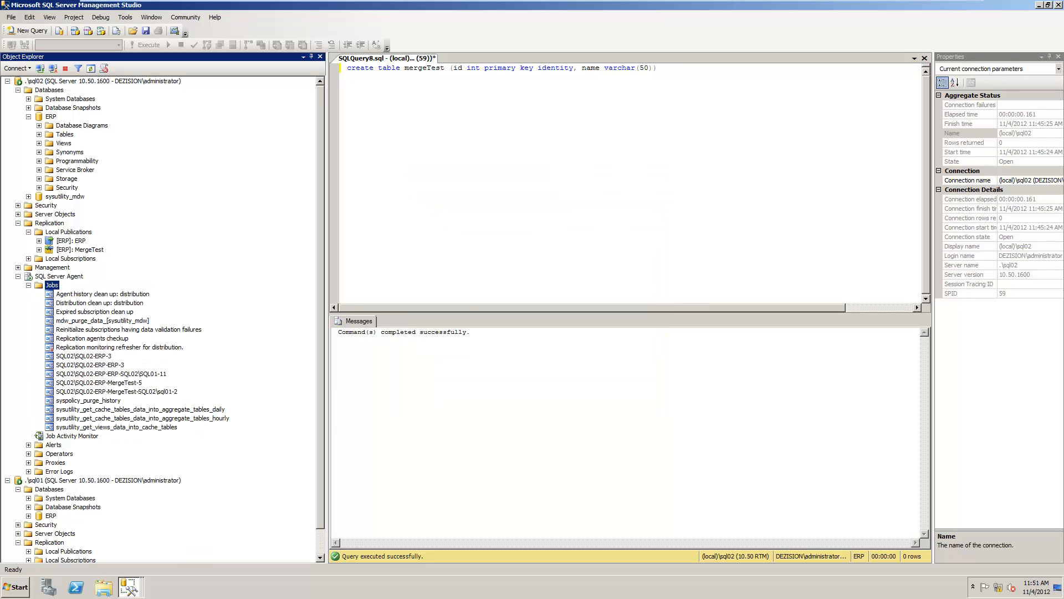
right_click(108, 391)
left_click(141, 563)
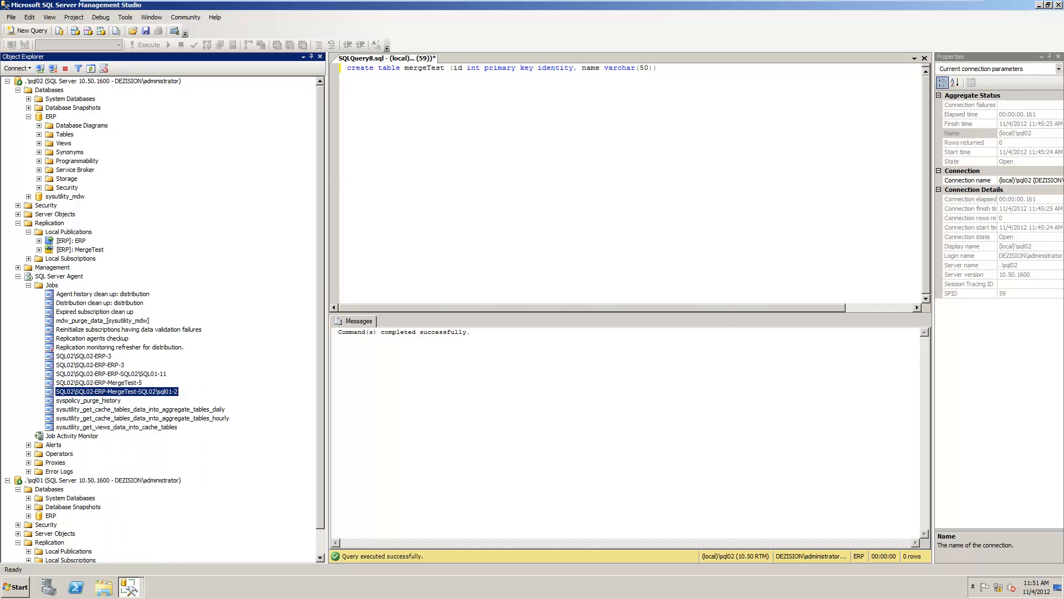
key("Tab")
type("s")
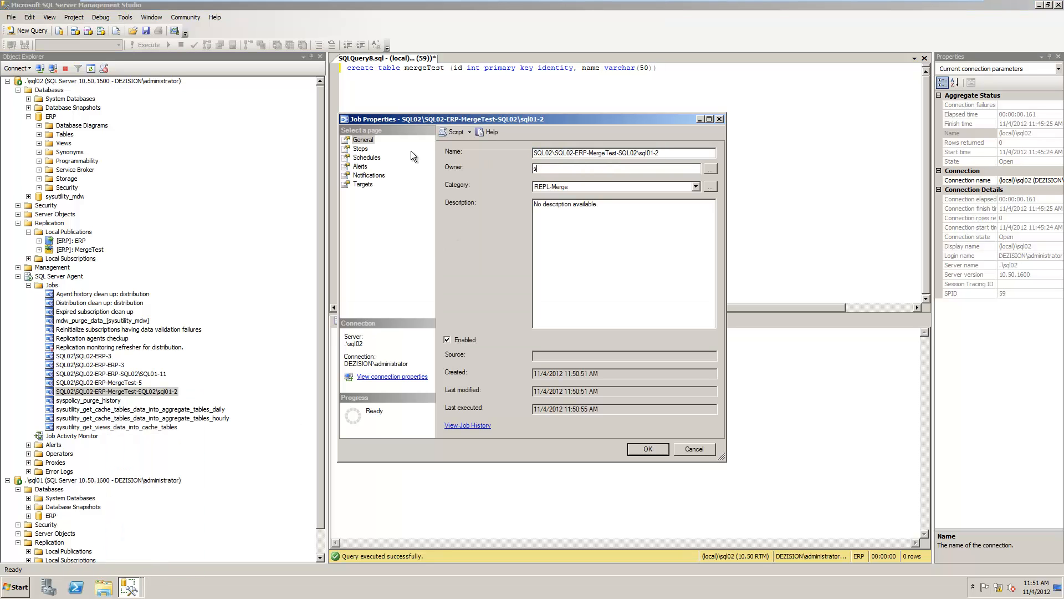
type("a")
left_click(644, 449)
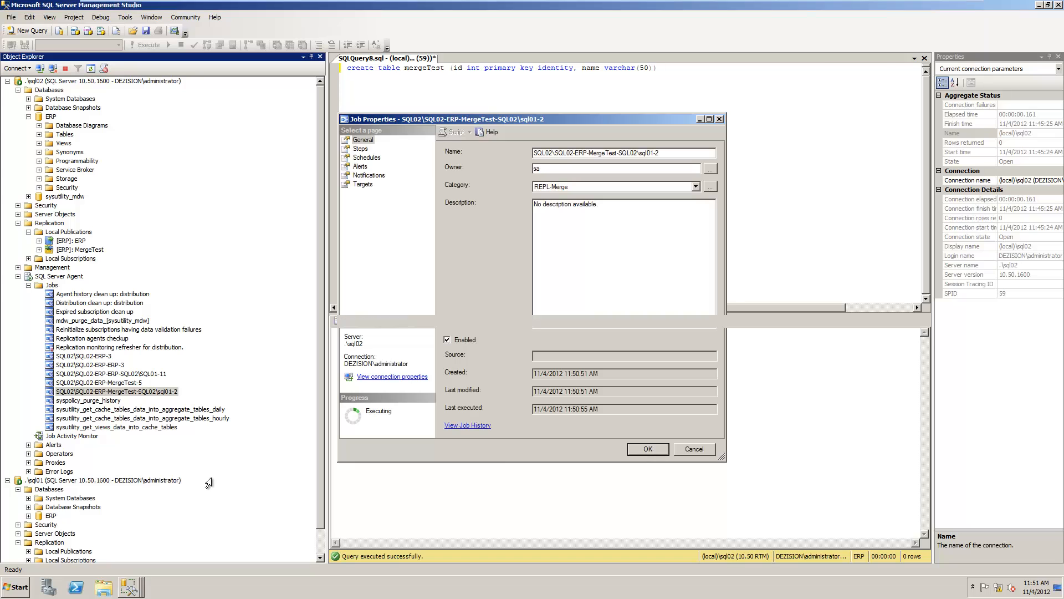
- Try to stop the MergeTest merge agent job, and start it at step 1, Merge Agent startup message
right_click(146, 392)
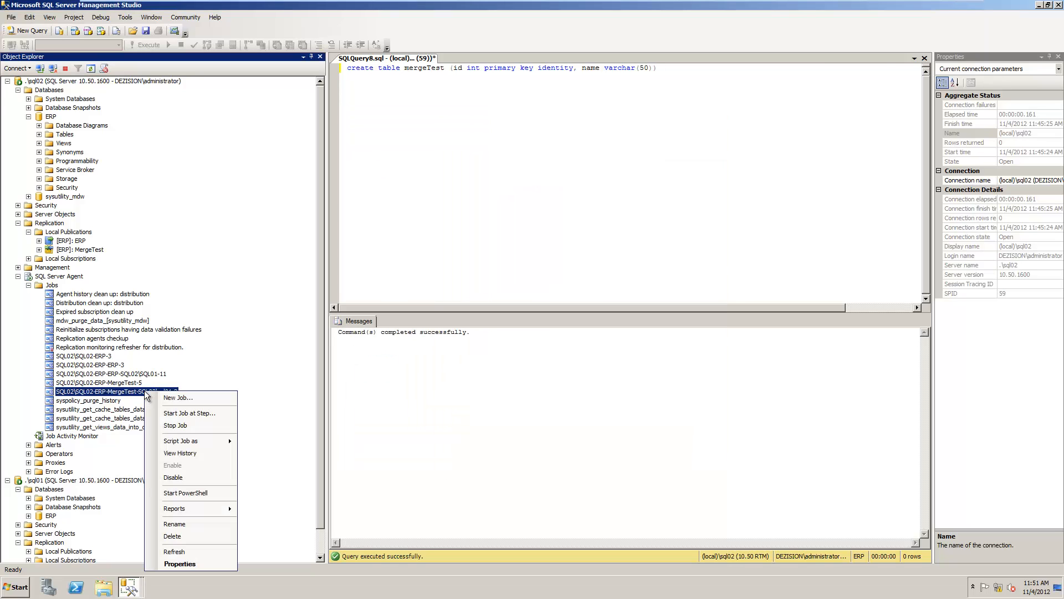
left_click(161, 424)
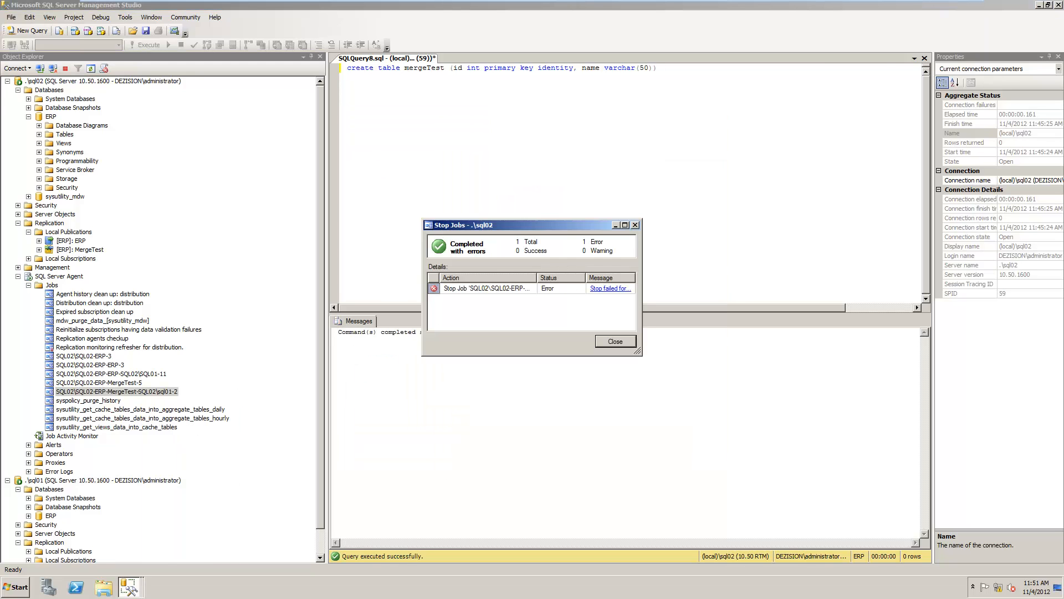
left_click(619, 340)
right_click(133, 391)
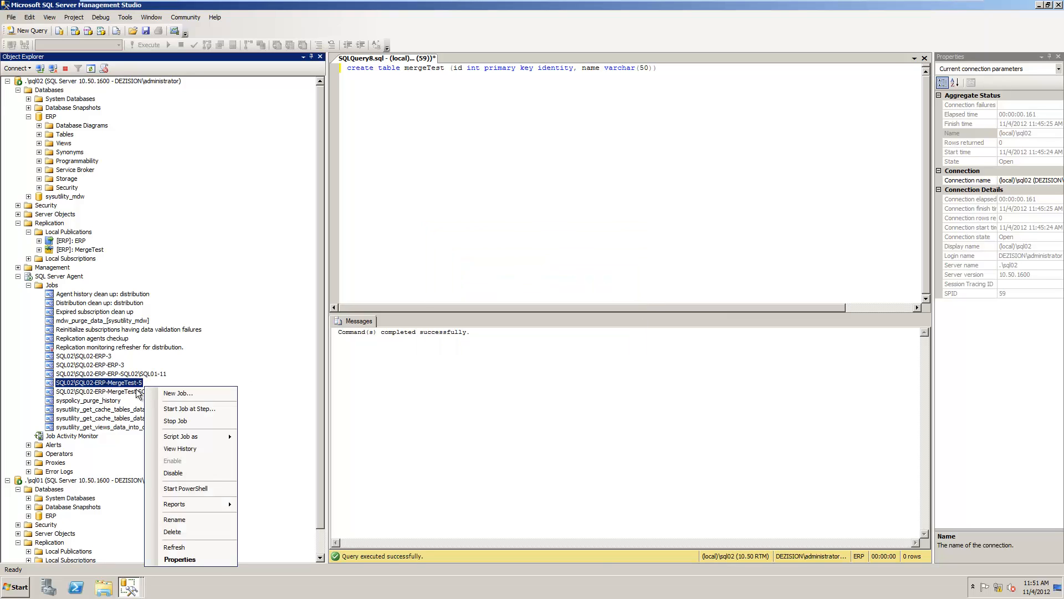
left_click(176, 412)
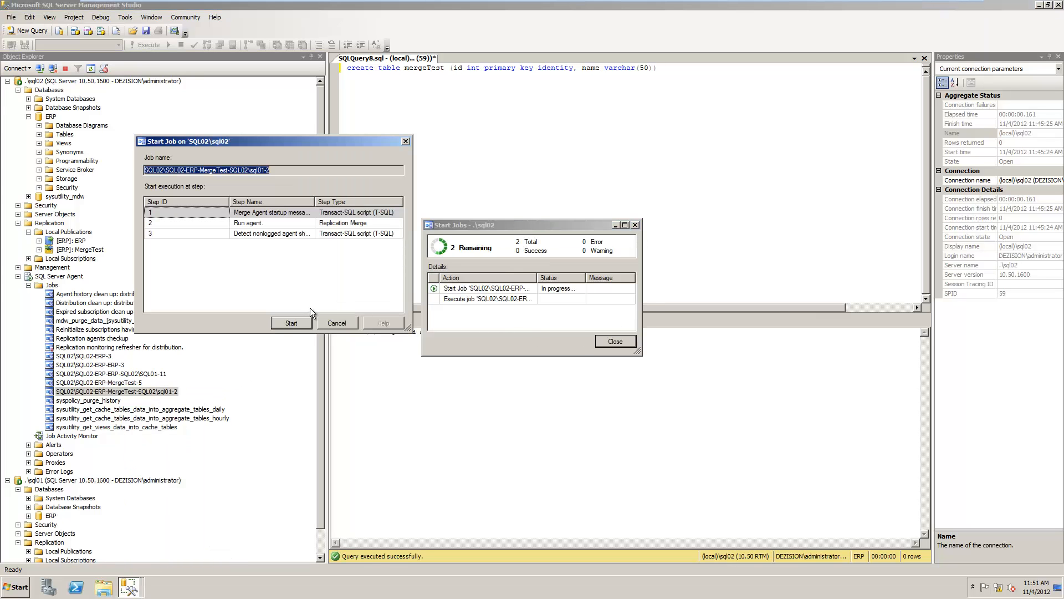
left_click(281, 325)
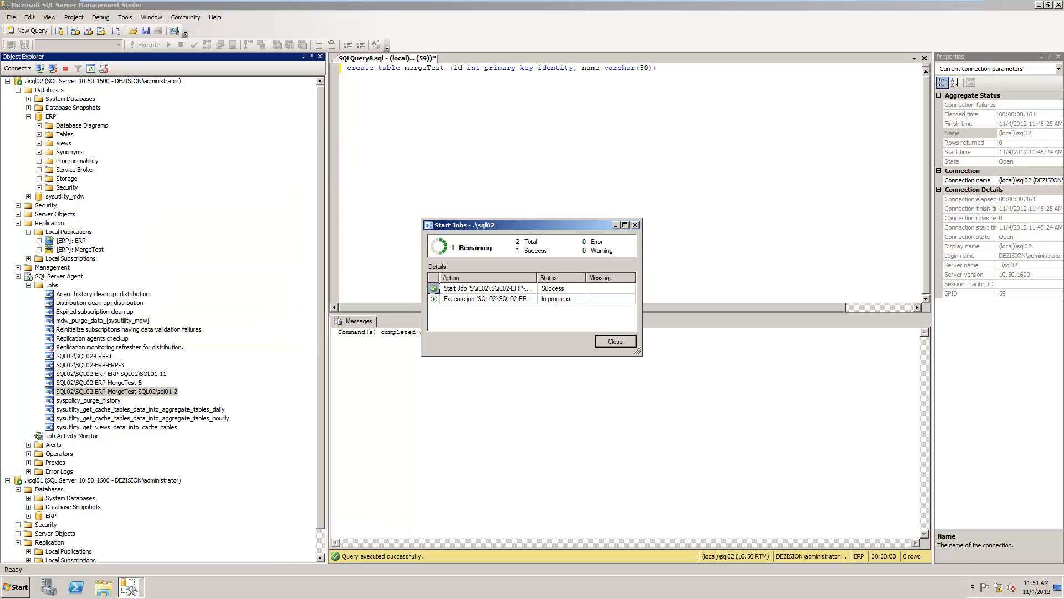
- Expand the tables of the ERP database on sql01 and refresh them to check for the replicated mergeTest table
left_click(319, 546)
scroll(320, 549, "down", 1)
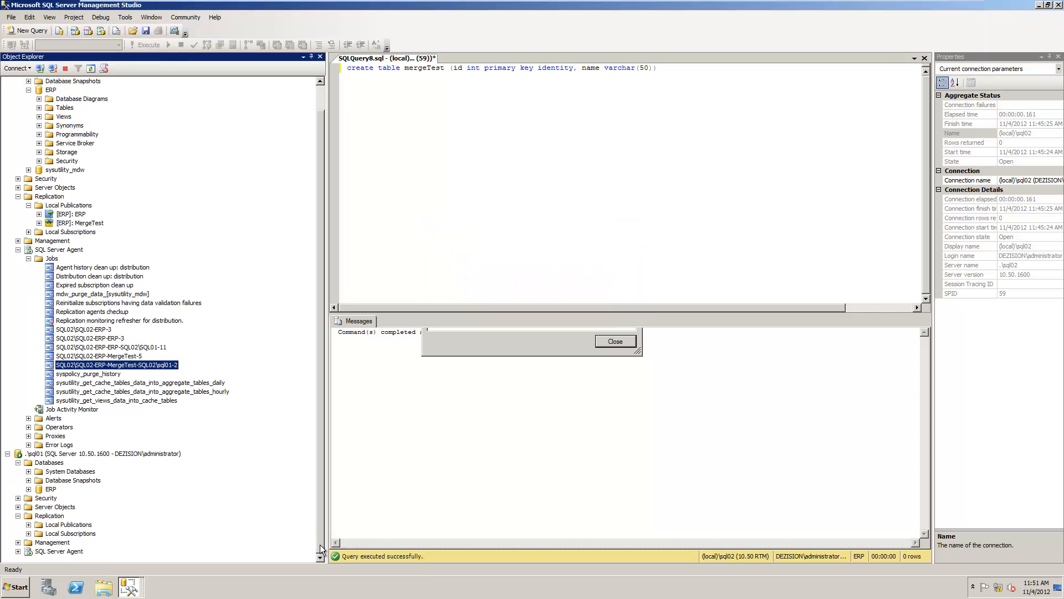
left_click(127, 564)
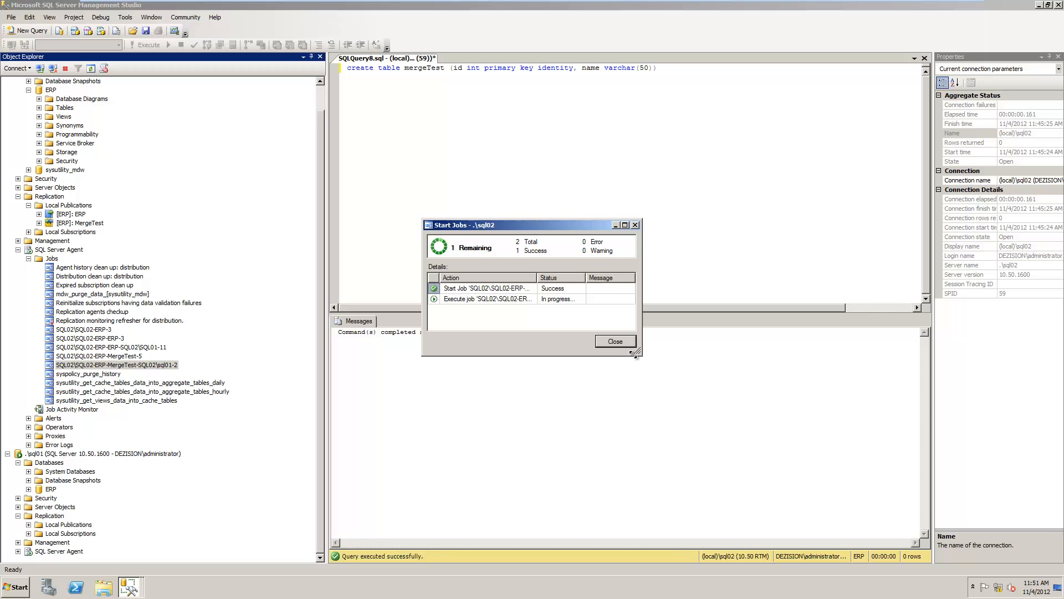
left_click(48, 490)
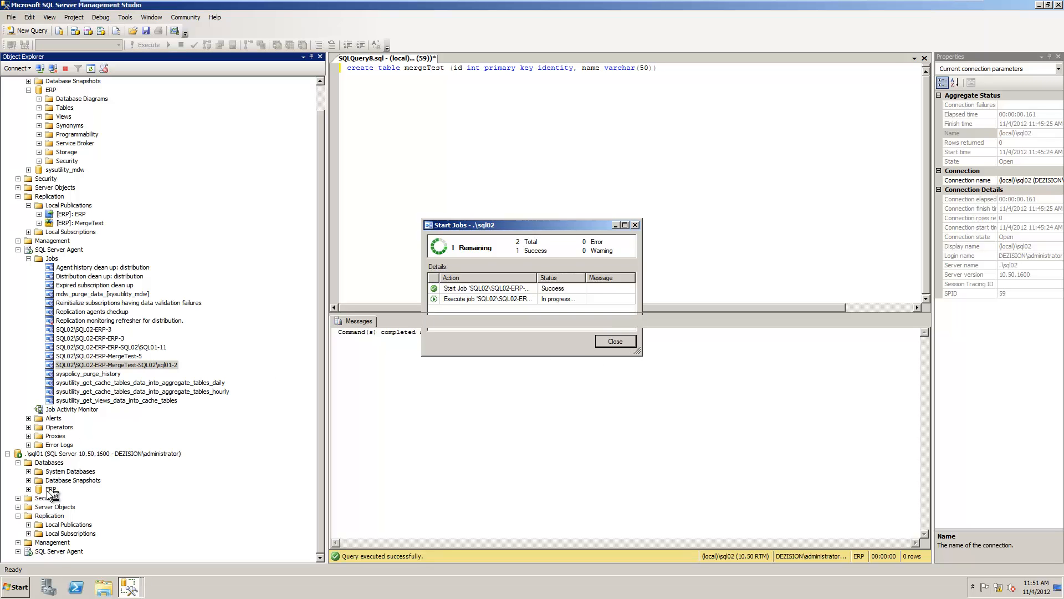
scroll(51, 493, "up", 1)
right_click(47, 488)
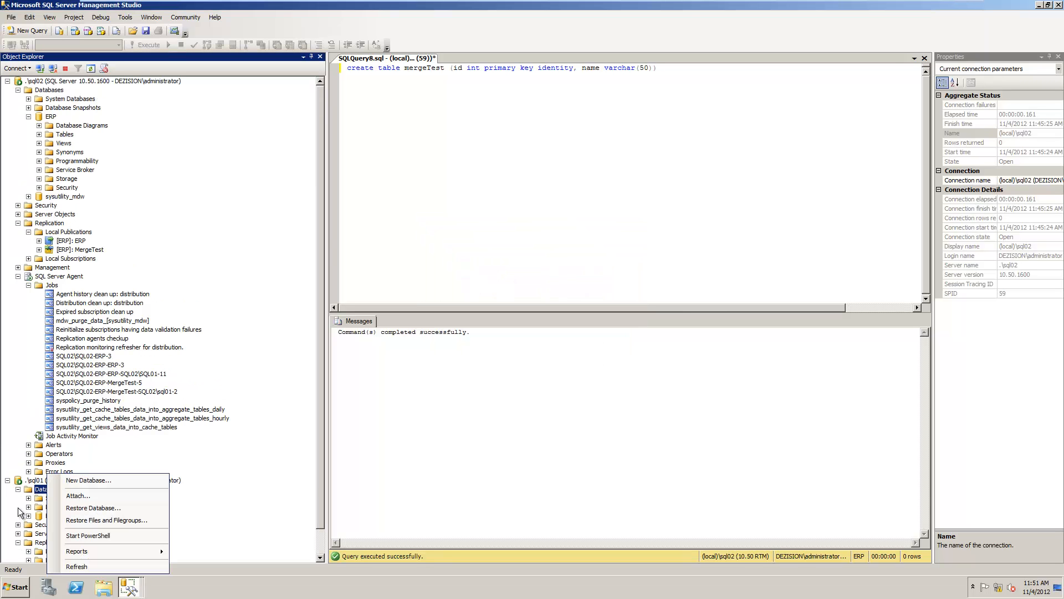
left_click(20, 511)
left_click(28, 516)
left_click(39, 497)
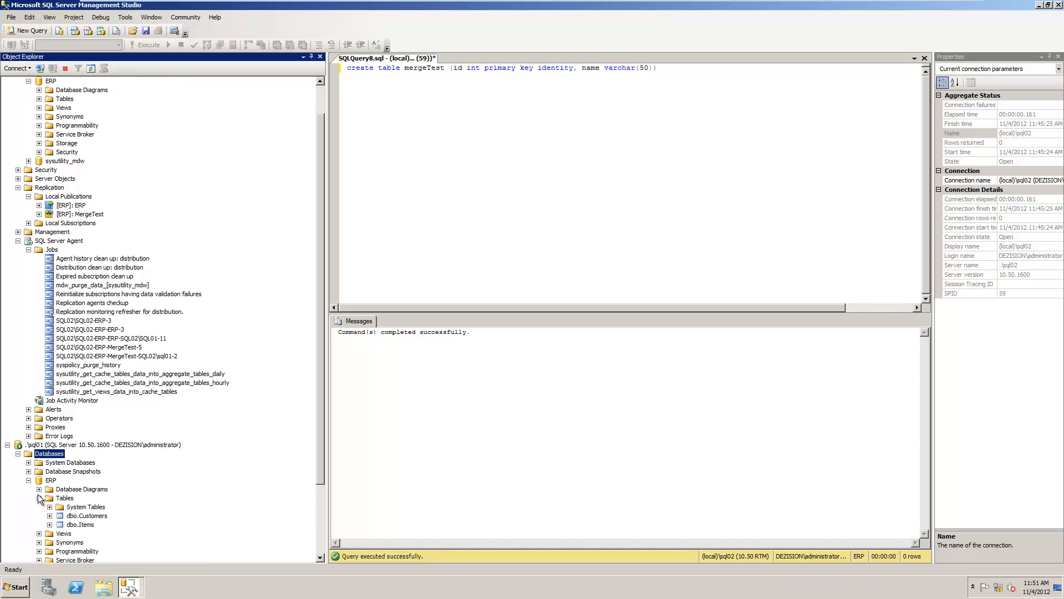
right_click(44, 497)
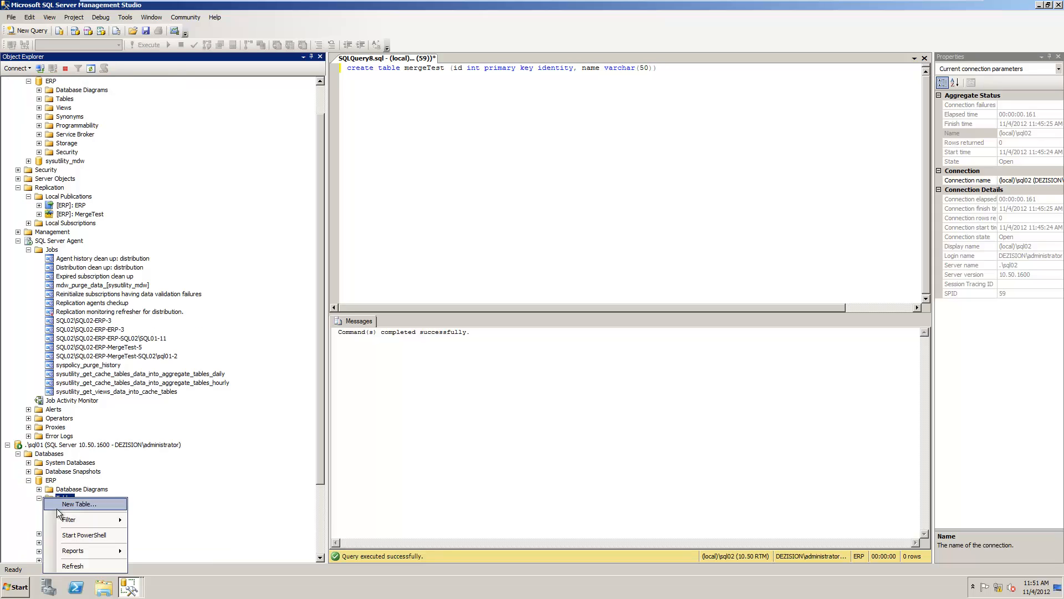
left_click(65, 566)
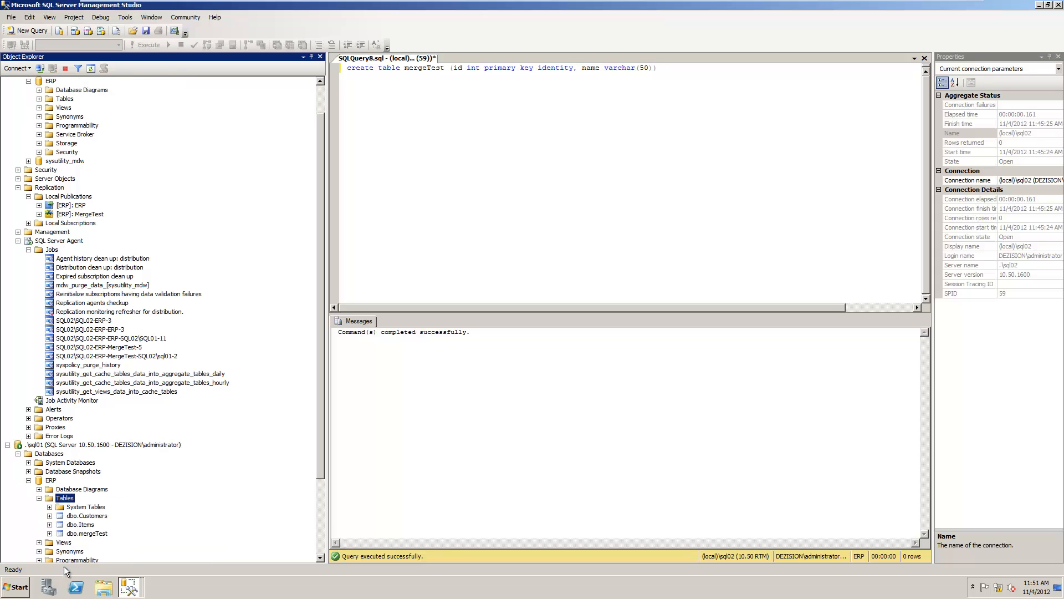
- Open dbo.mergeTest on sql01 for row editing, add a row with a person's first name, and rerun the query
right_click(85, 533)
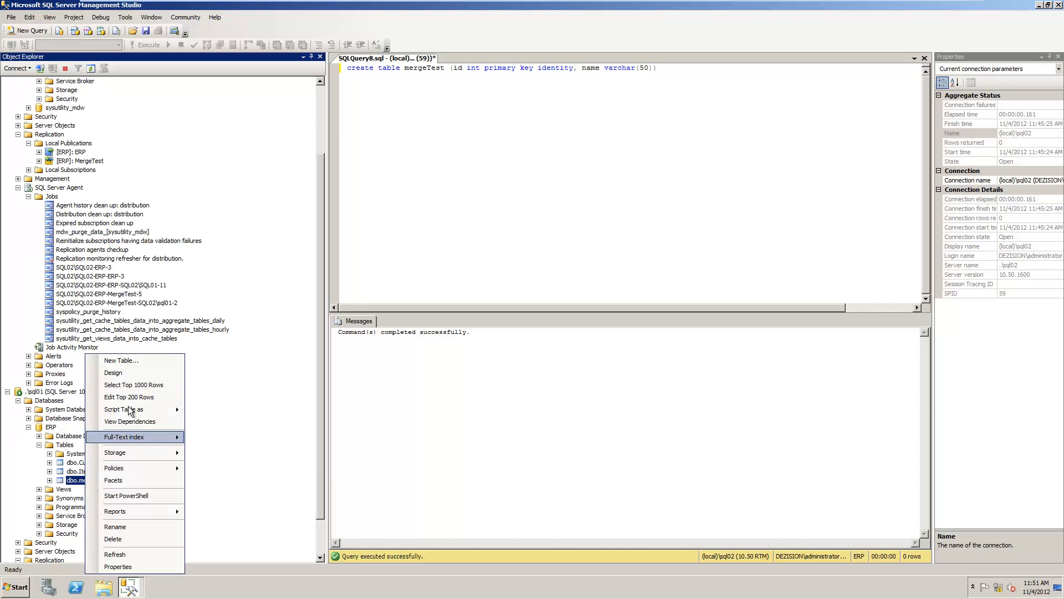
left_click(131, 397)
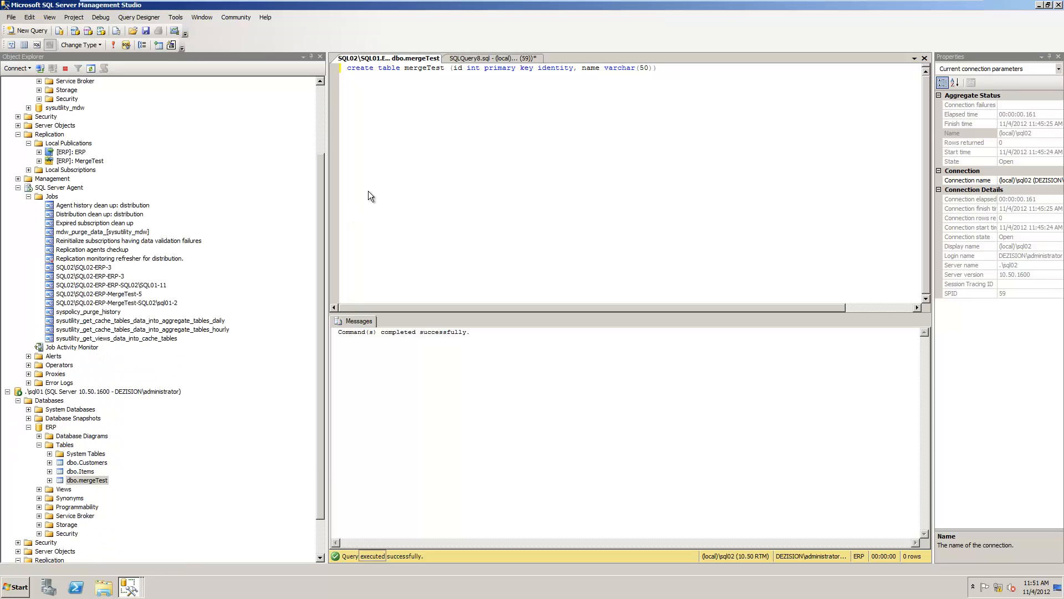
left_click(427, 78)
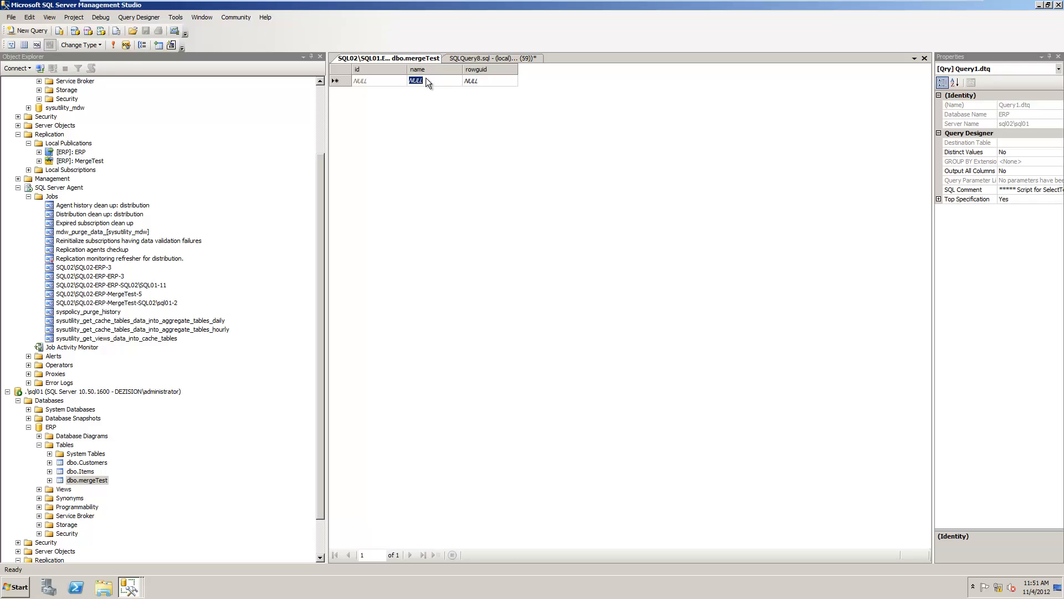
type("Soren")
key("Tab")
key("Tab")
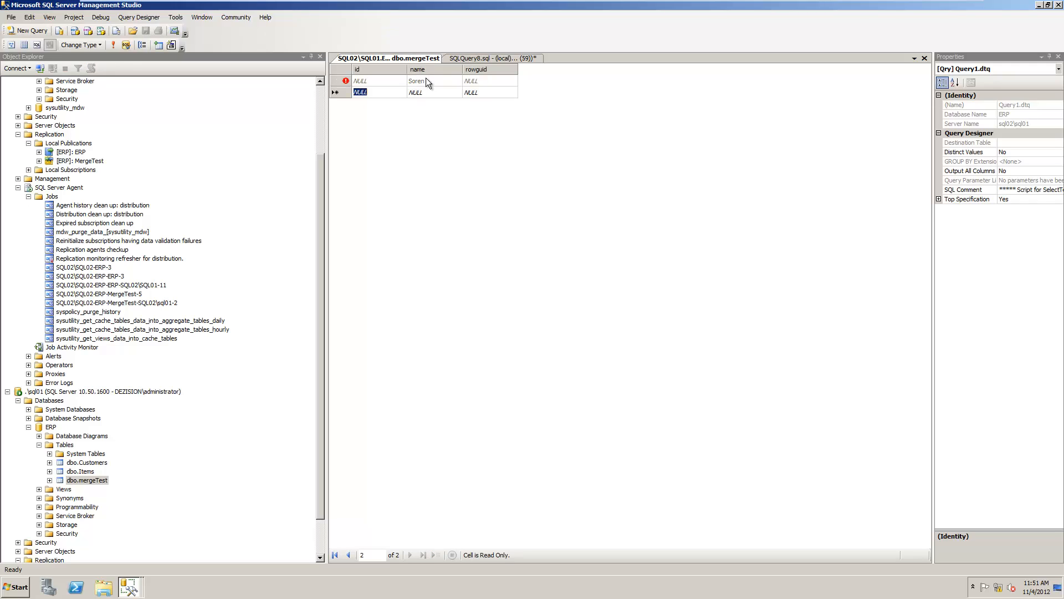
left_click(110, 44)
- Refresh the ERP tables on sql02, open dbo.mergeTest for row editing, and rerun its query to check for the replicated row
left_click(322, 112)
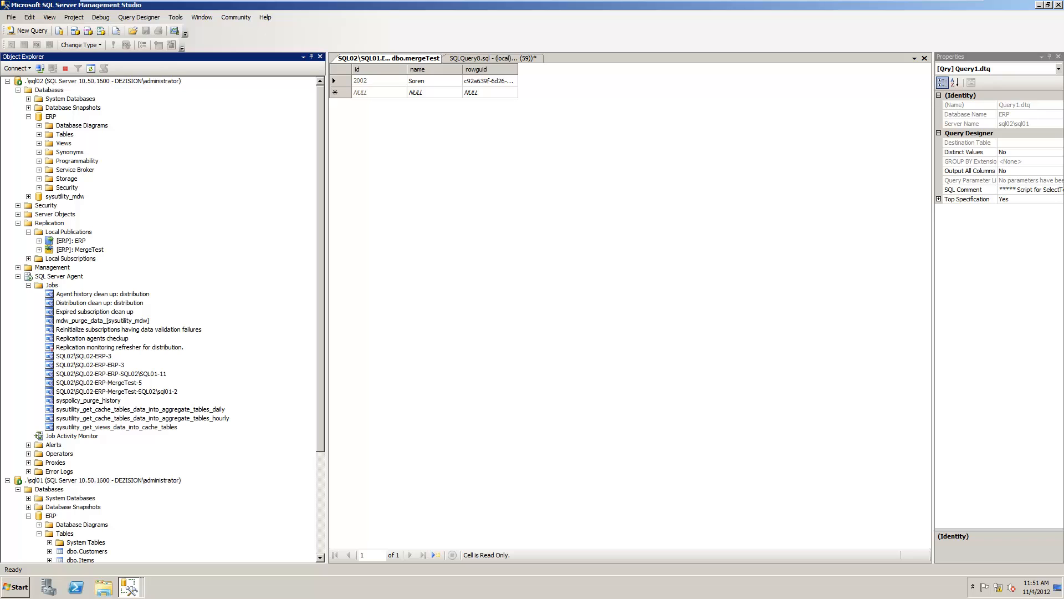
left_click(65, 134)
left_click(39, 134)
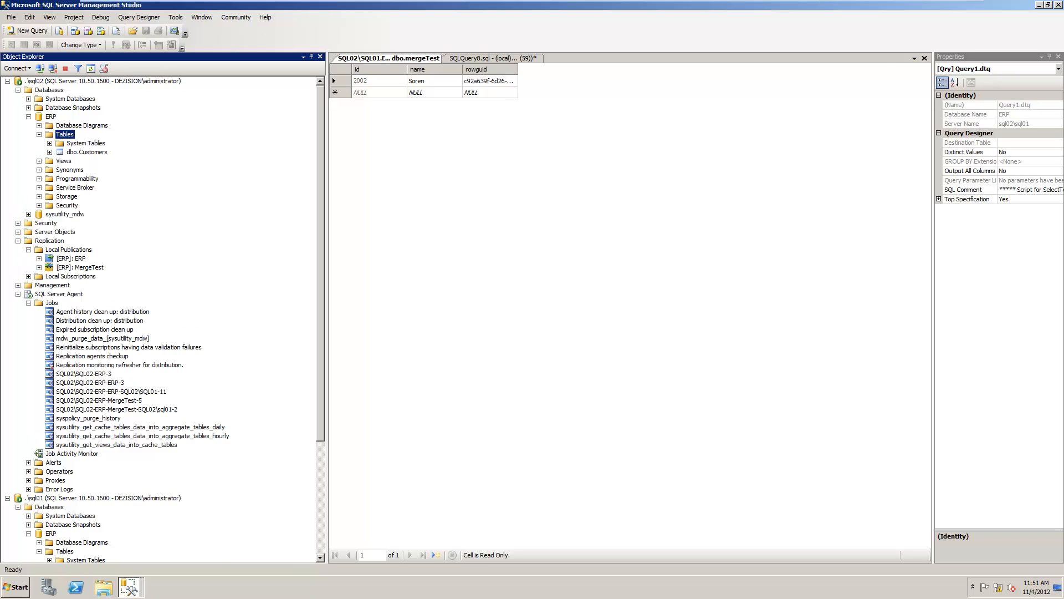
right_click(67, 135)
left_click(95, 204)
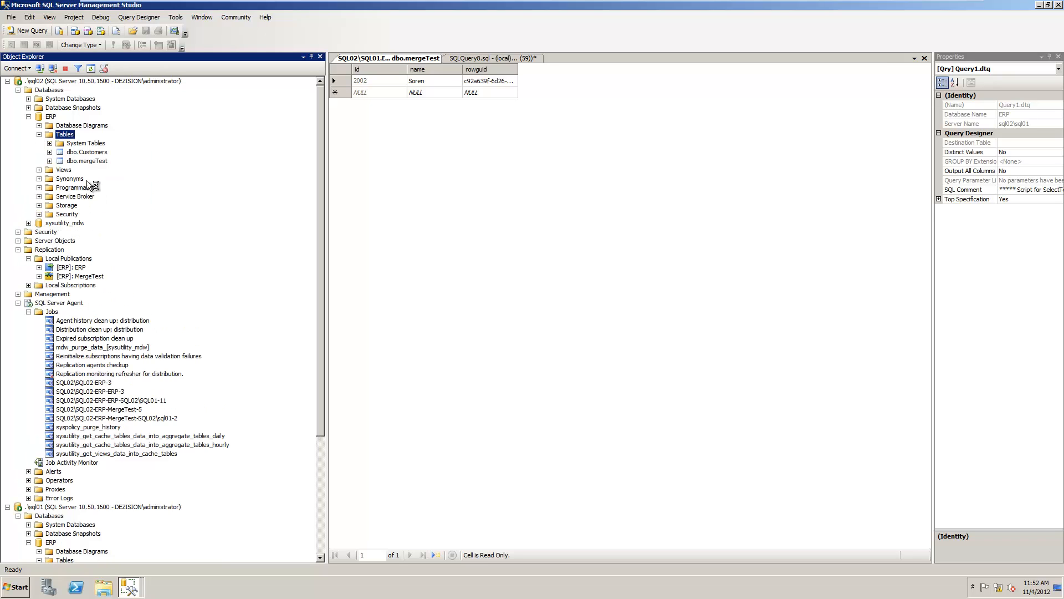
right_click(79, 160)
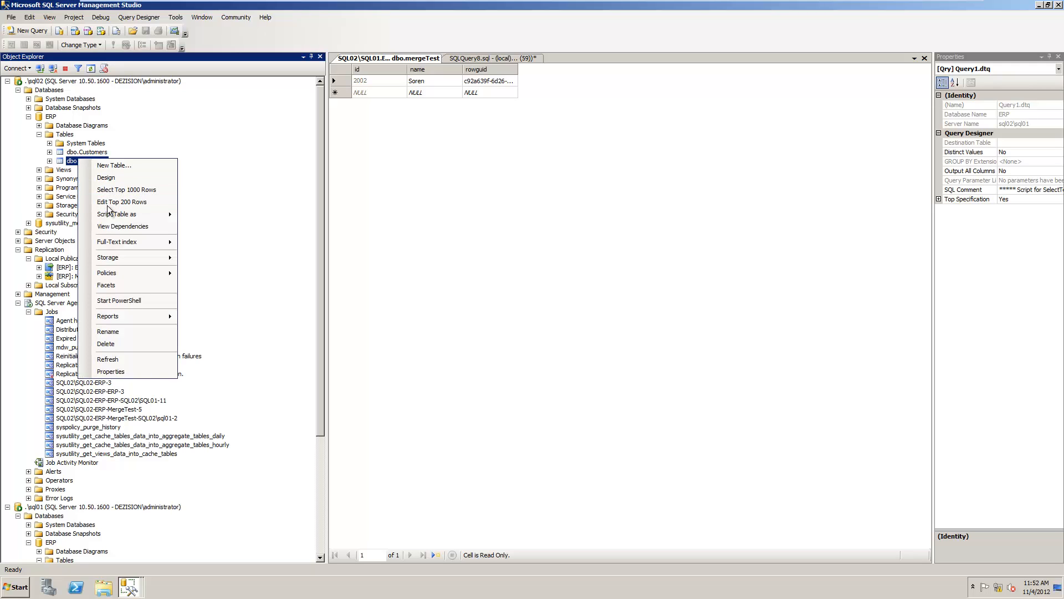
left_click(108, 204)
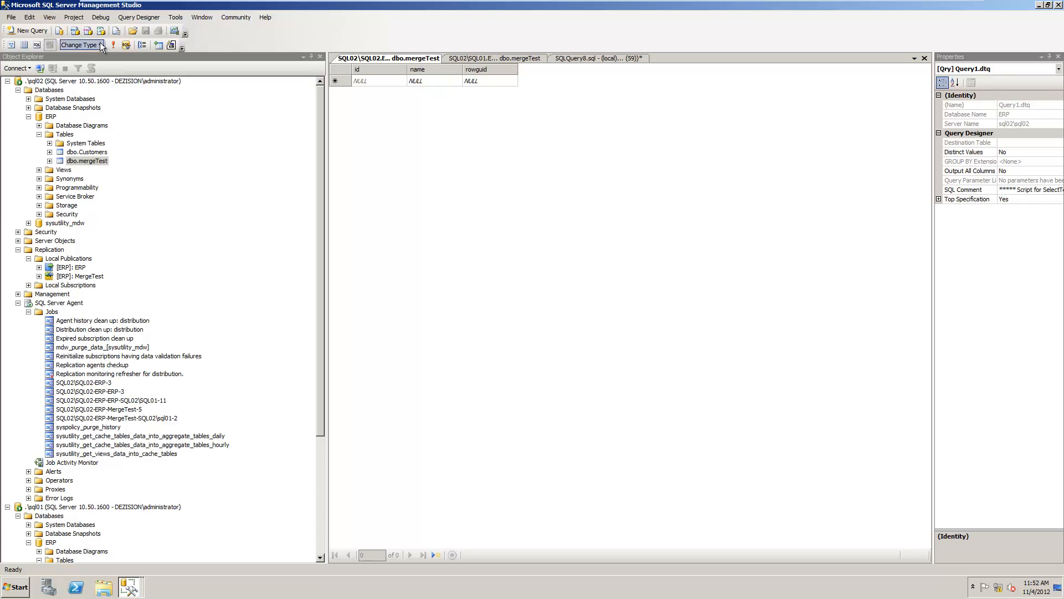
left_click(116, 47)
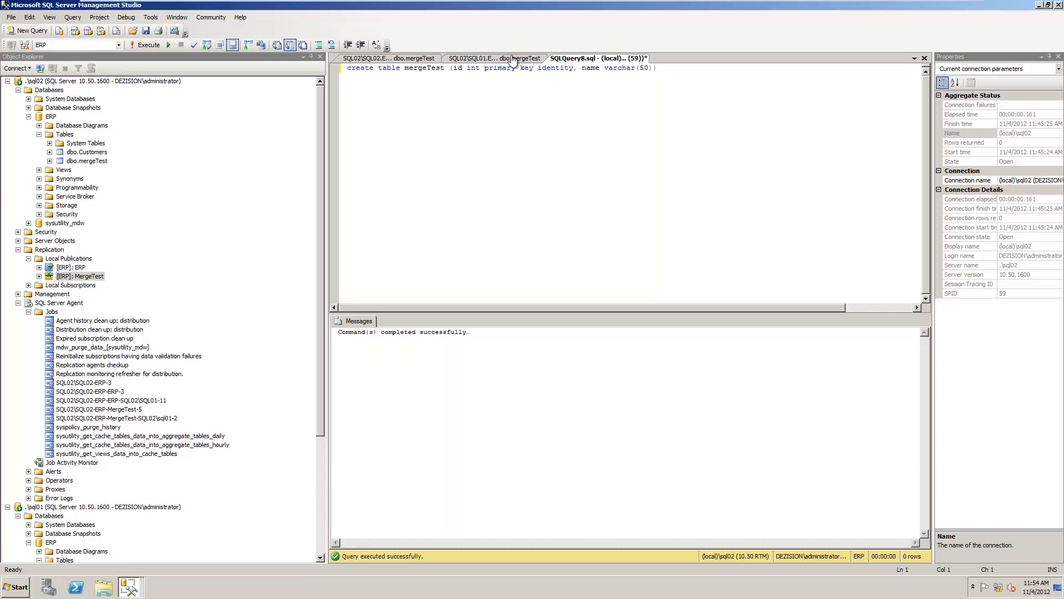
- Compare the mergeTest rows on both servers and enter a different first name in the existing row on sql02
left_click(513, 60)
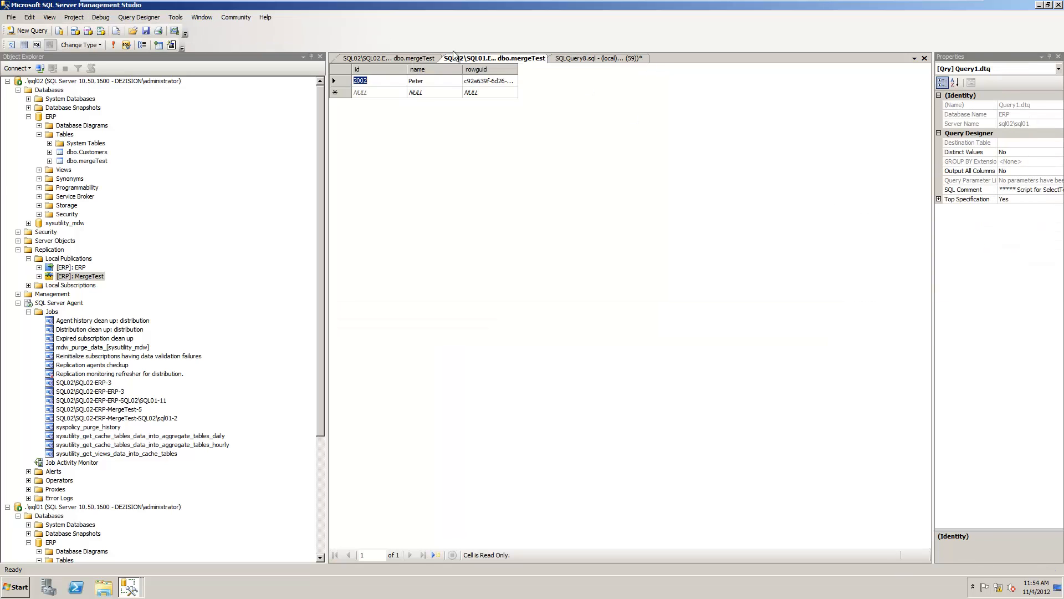
left_click(413, 60)
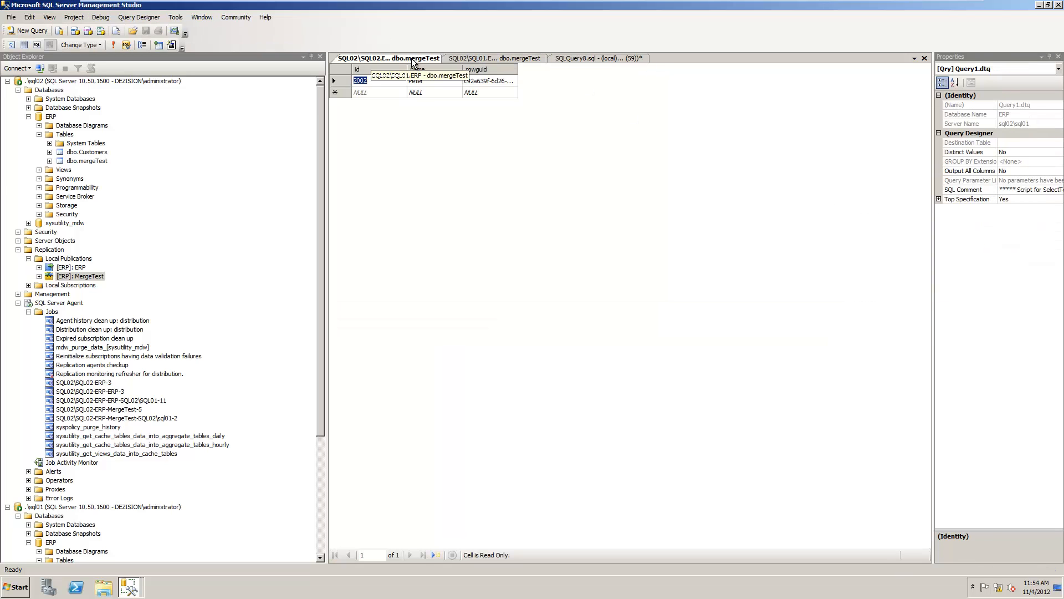
left_click(447, 60)
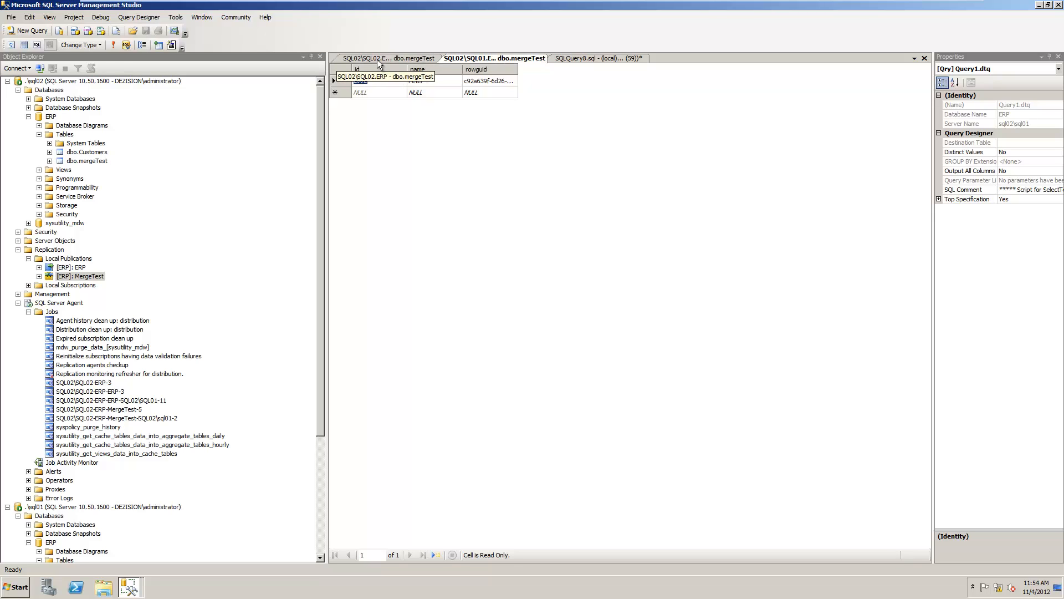
left_click(420, 63)
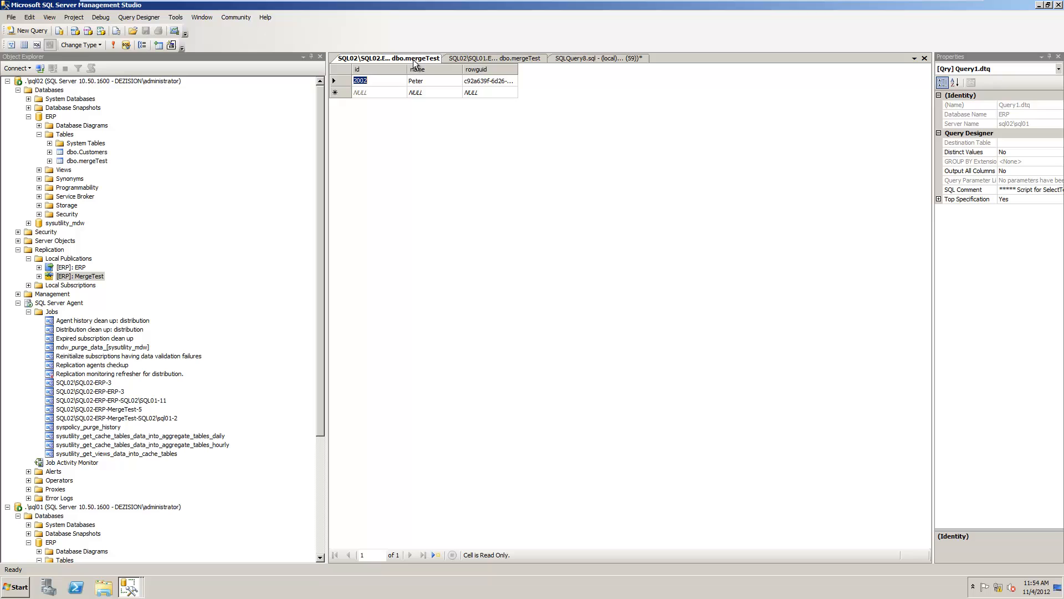
left_click(428, 84)
type("P")
key("ctrl+Tab")
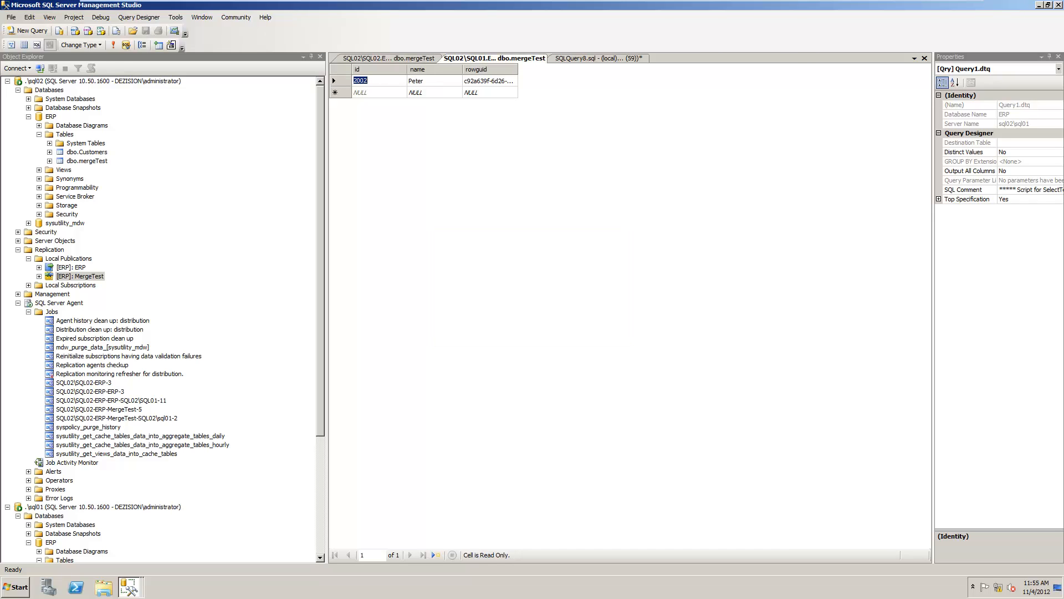
- Enter a conflicting first name in the same mergeTest row on sql01 and commit the edits on both servers
left_click(428, 84)
type("Jeppe")
left_click(411, 60)
key("Down")
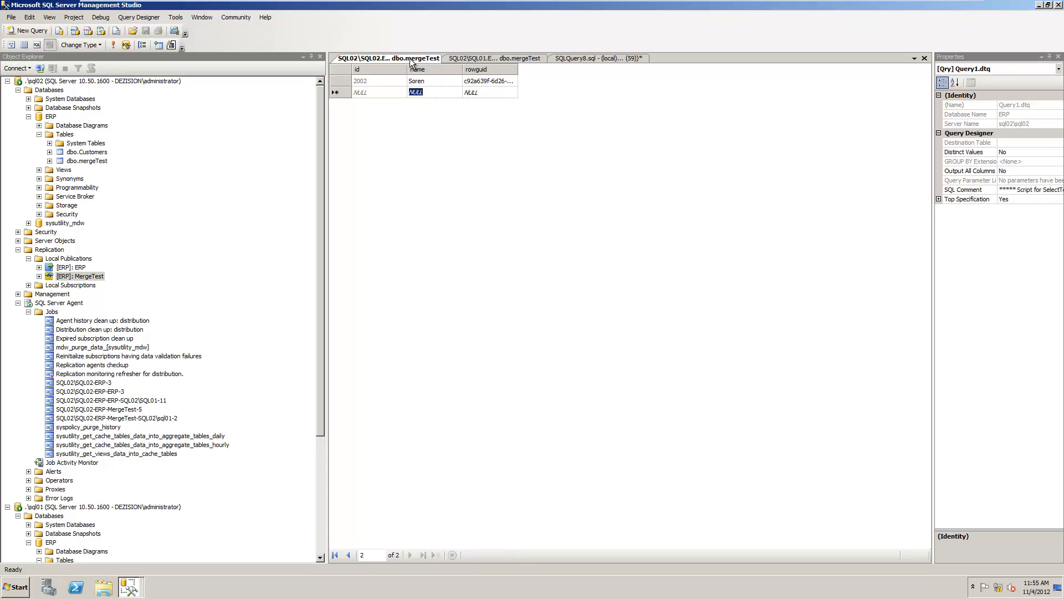
- Rerun the mergeTest queries on sql02 and sql01 to compare the name in the conflicting row
key("Up")
left_click(114, 45)
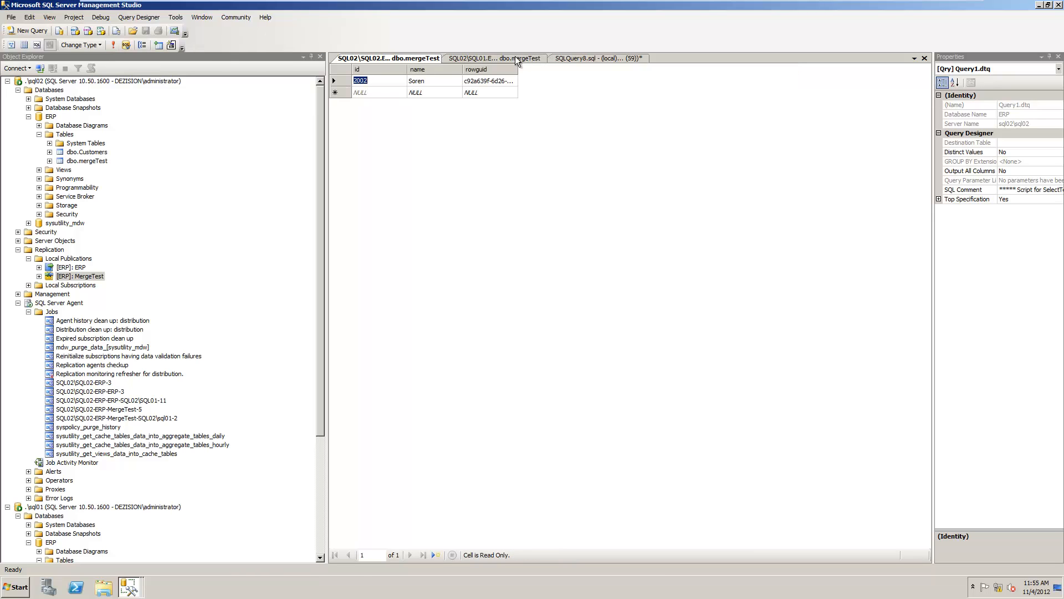
left_click(516, 60)
left_click(114, 45)
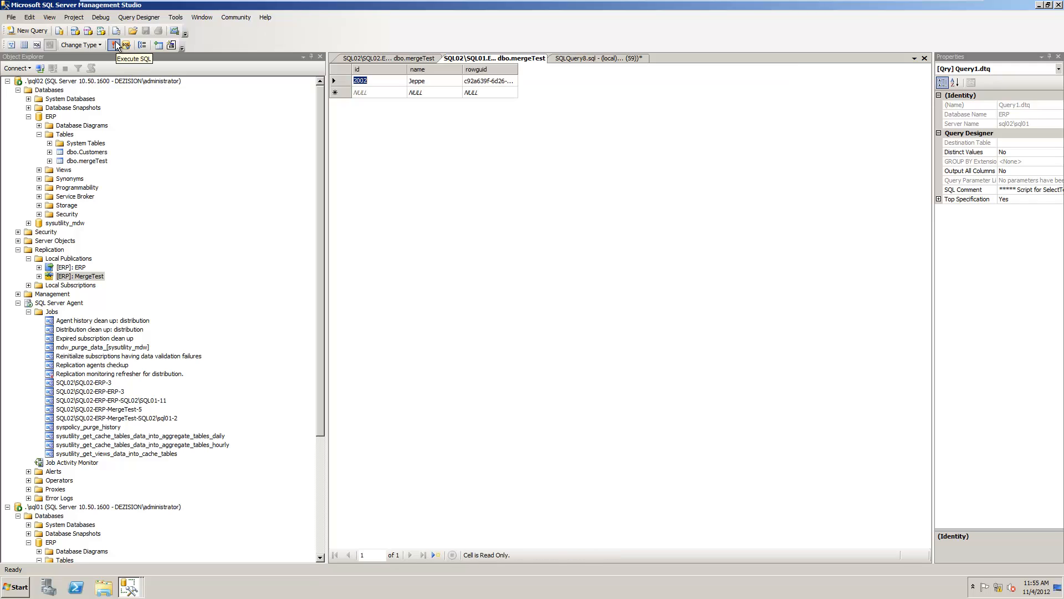
- Keep rerunning the mergeTest query on sql01 and compare the synchronized row's name with the one on sql02
left_click(114, 45)
left_click(114, 45)
key("ctrl+r")
left_click(418, 59)
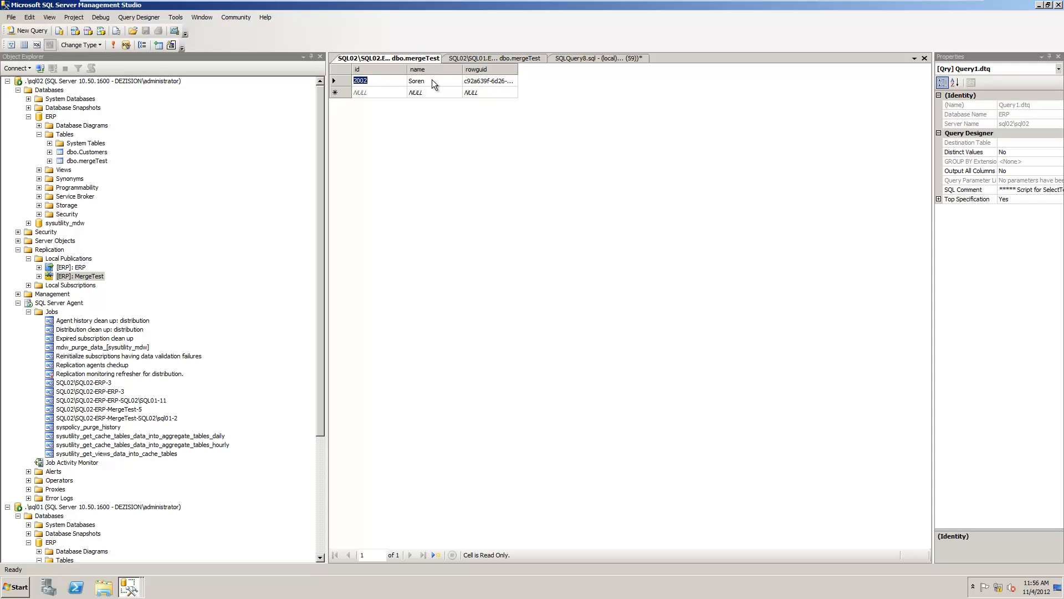
left_click(434, 80)
left_click(449, 59)
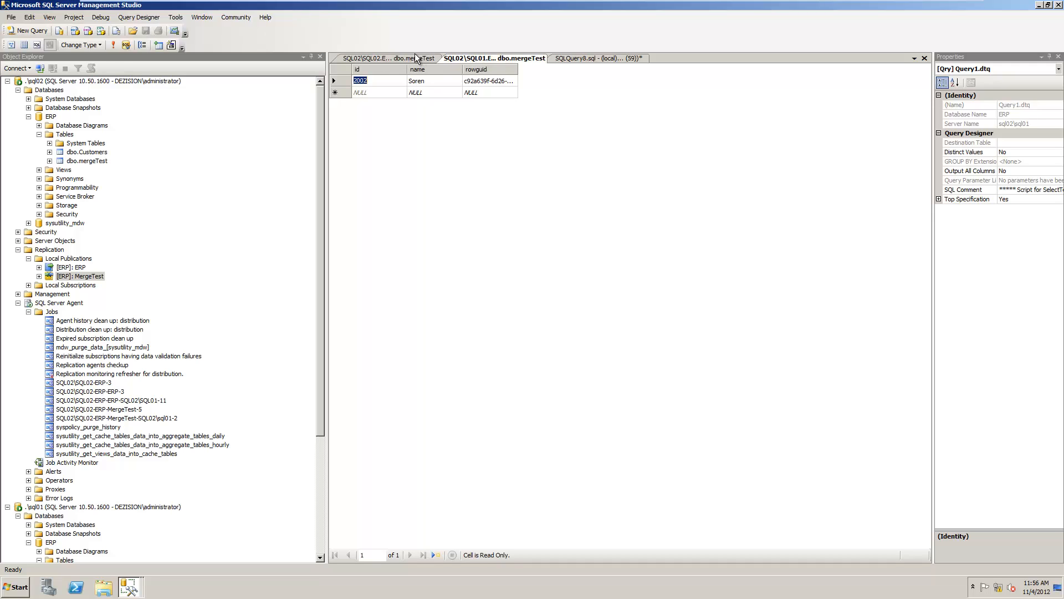
left_click(396, 59)
left_click(449, 59)
left_click(394, 60)
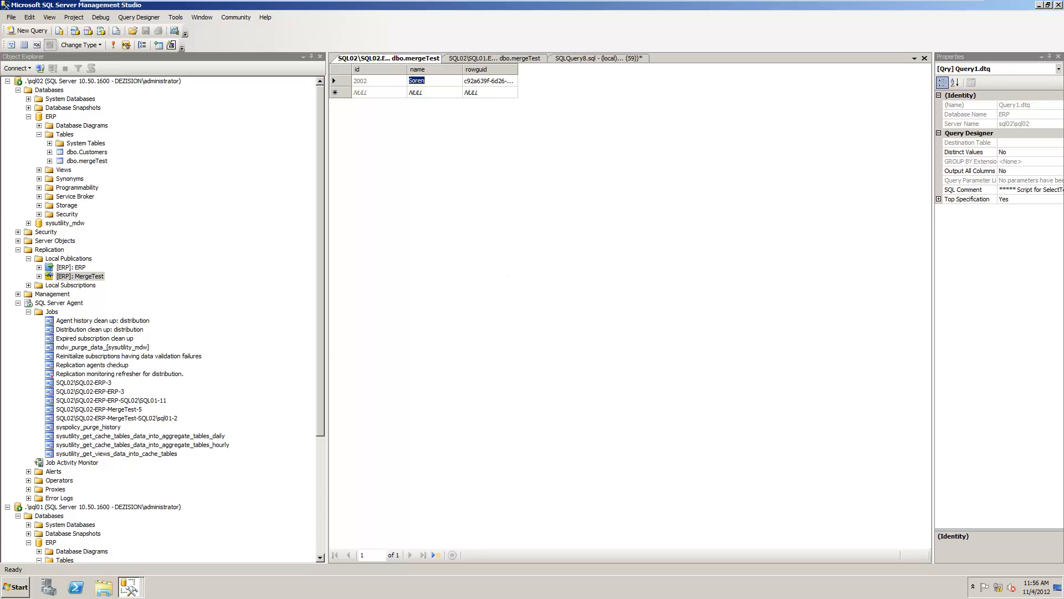
- View the conflicts of the MergeTest publication and open the mergeTest table in the Replication Conflict Viewer
right_click(84, 276)
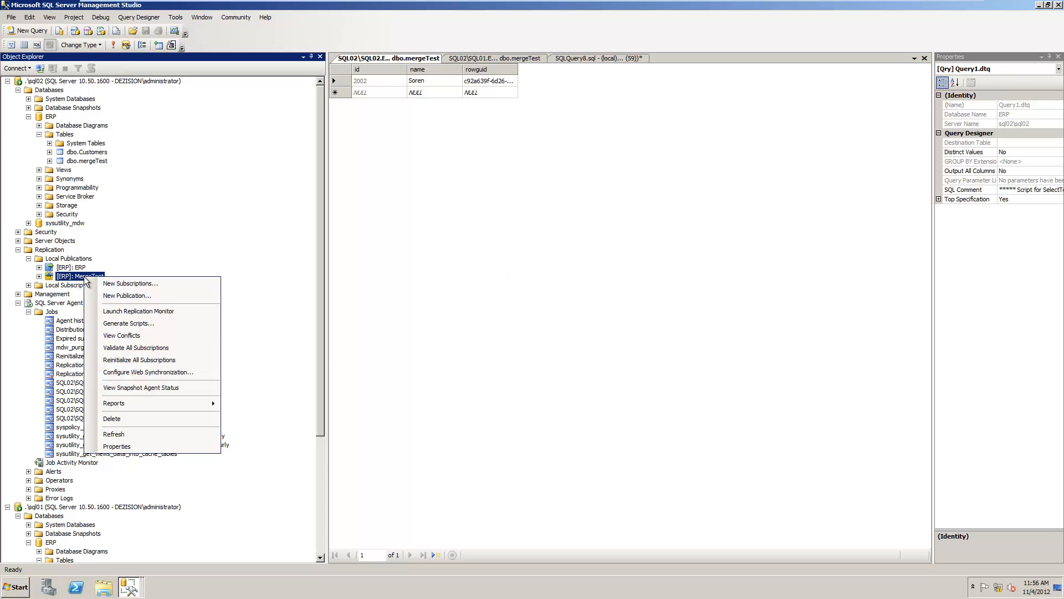
left_click(131, 335)
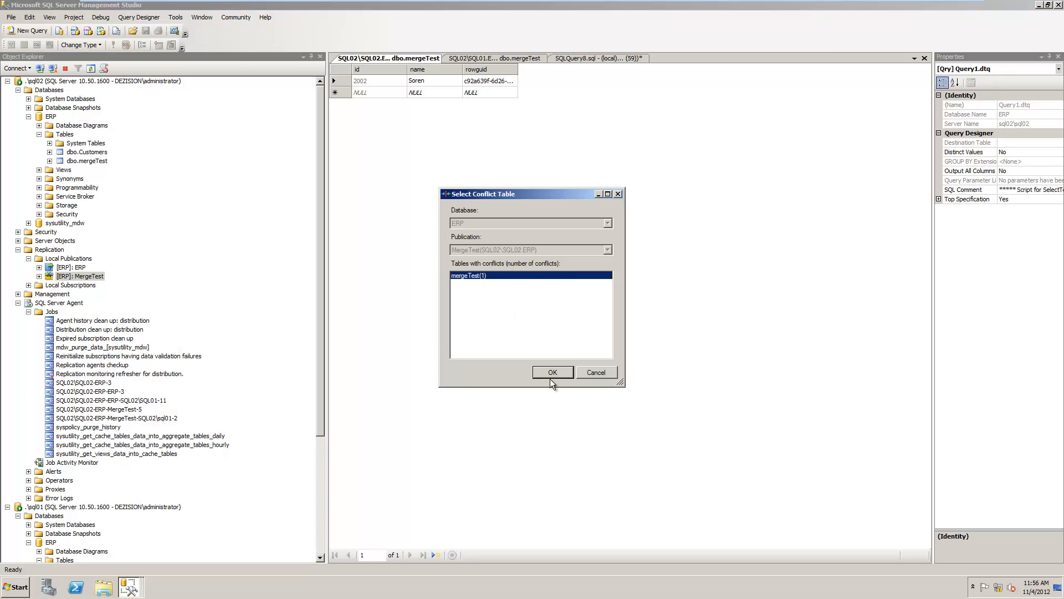
left_click(551, 372)
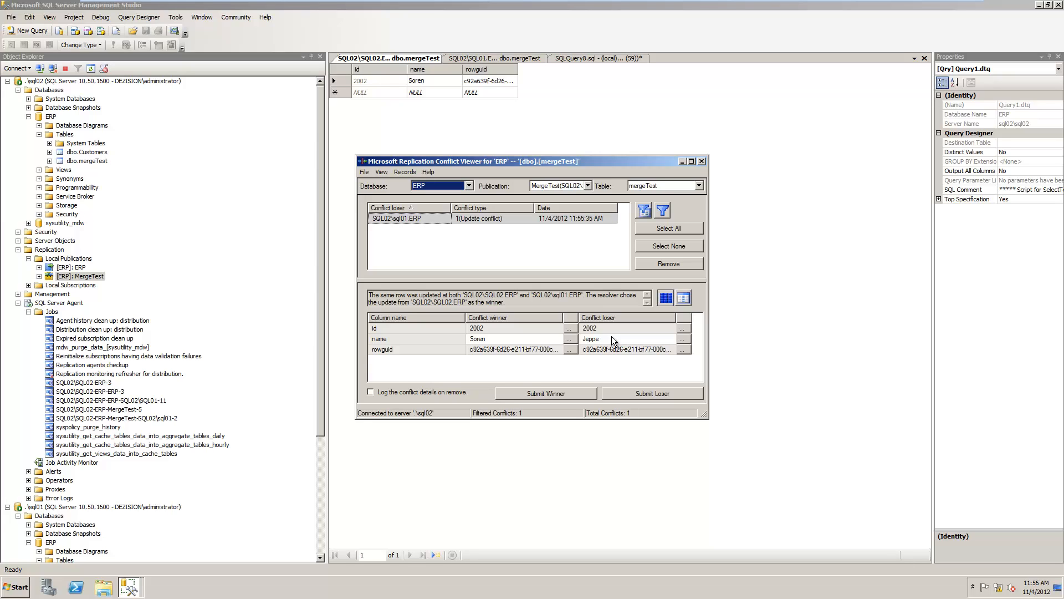
- Resolve the mergeTest update conflict by submitting the conflict loser's version, and close the Conflict Viewer
left_click(631, 392)
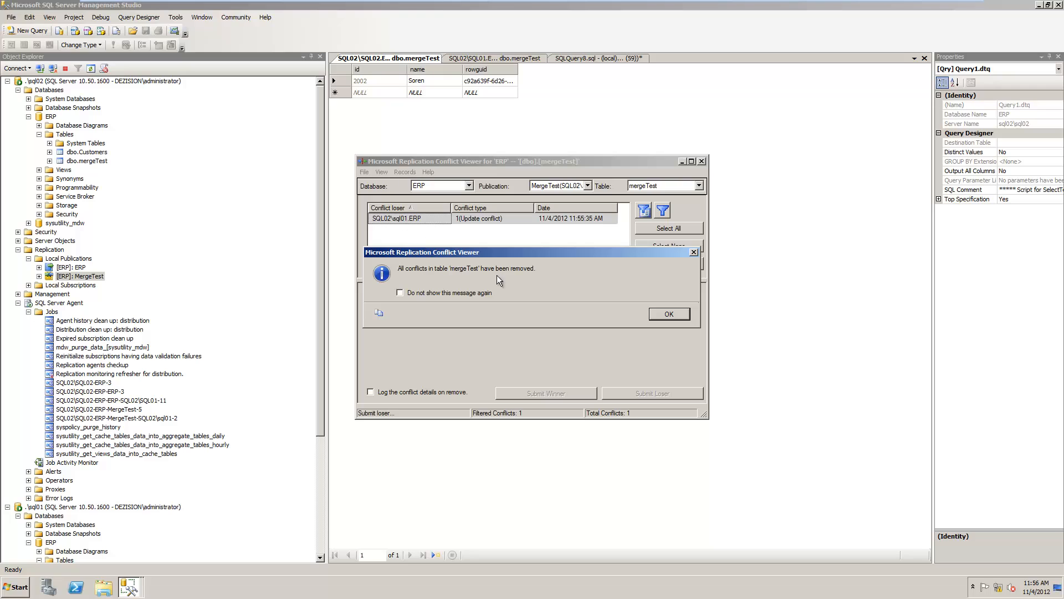
left_click(657, 314)
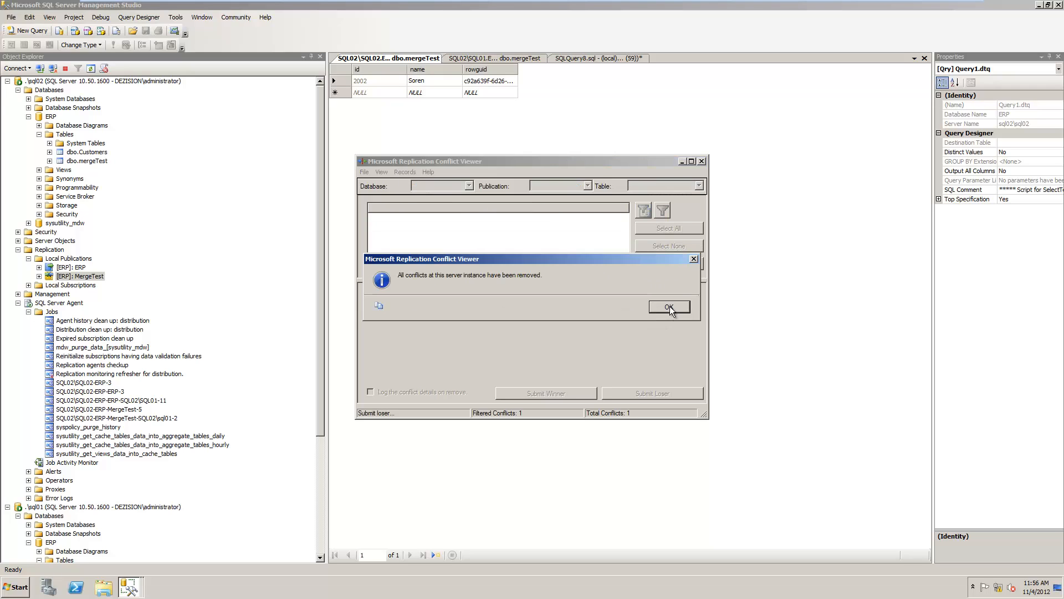
left_click(670, 312)
left_click(701, 161)
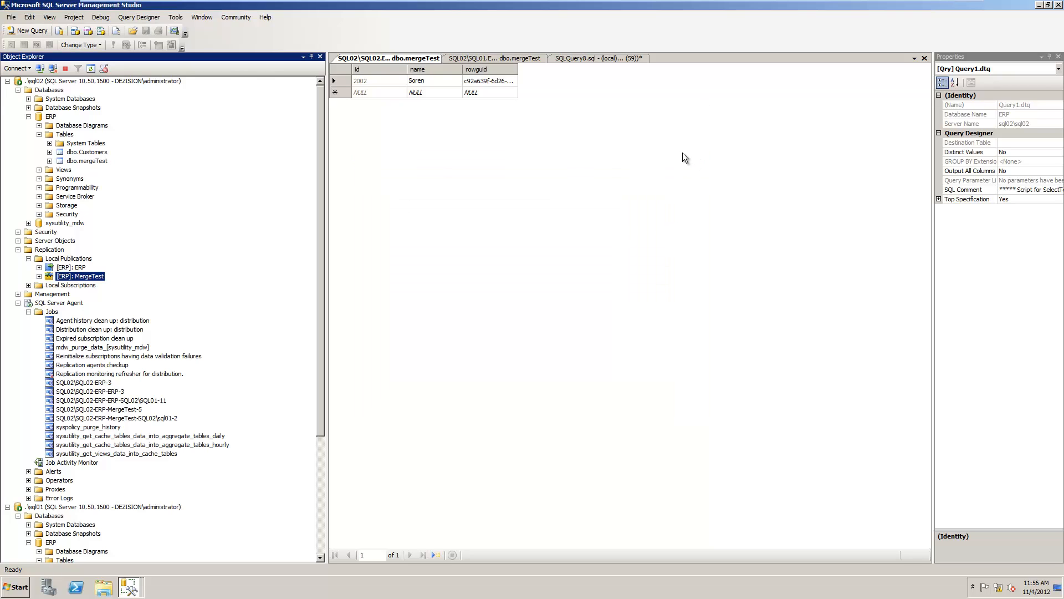
- Rerun the mergeTest query on sql02 and repeatedly on sql01 to check whether the resolved name has replicated
left_click(388, 89)
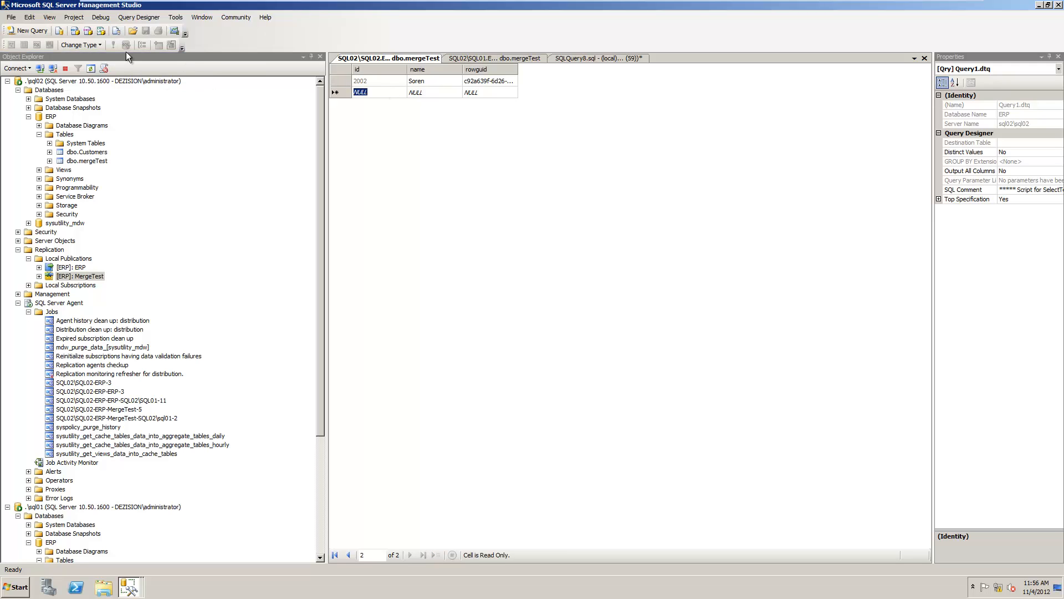
left_click(112, 45)
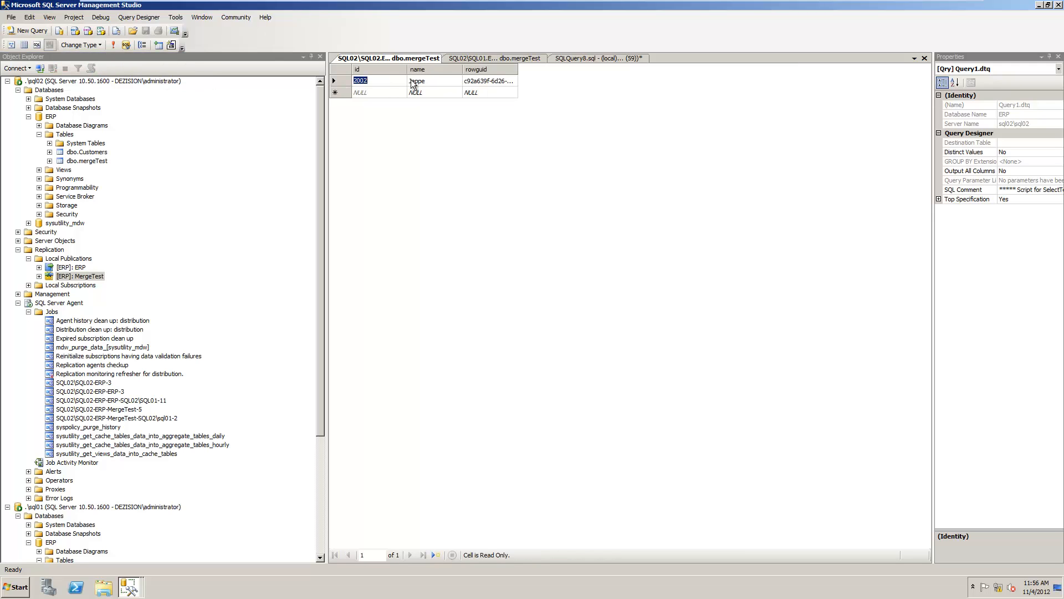
left_click(444, 59)
left_click(113, 45)
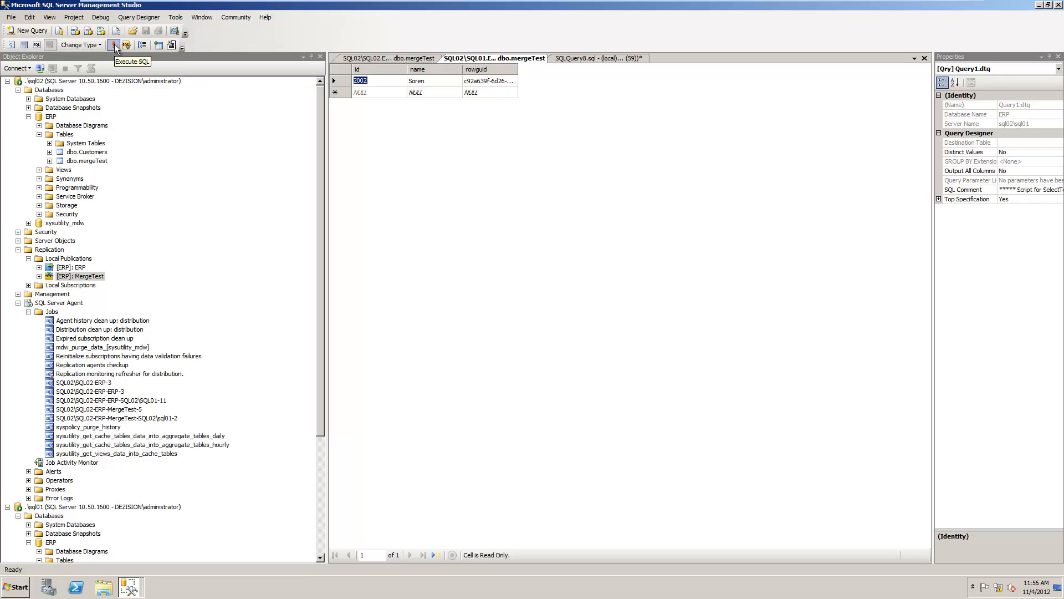
left_click(113, 45)
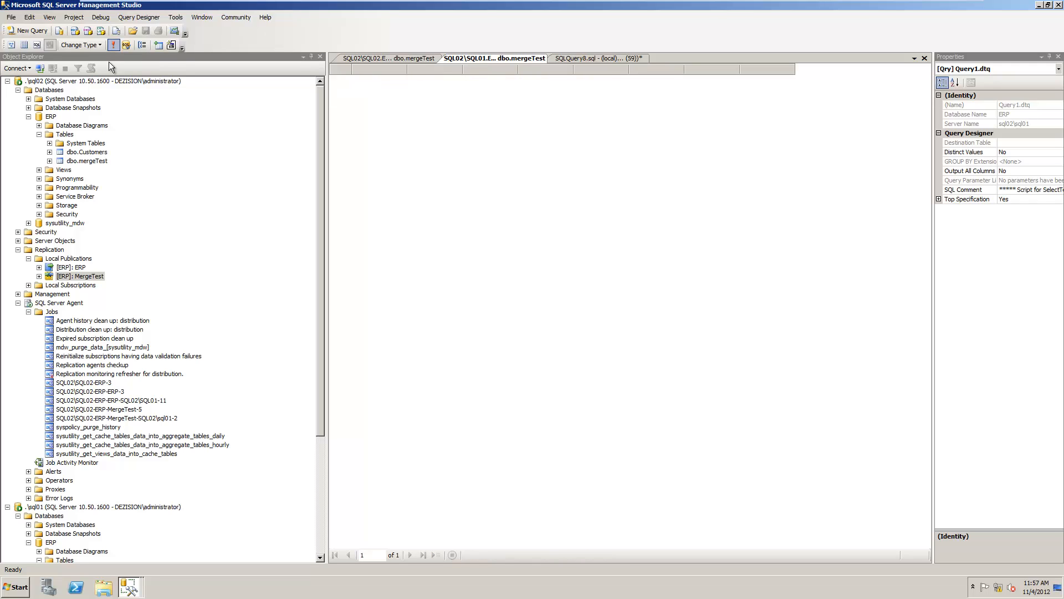
left_click(109, 61)
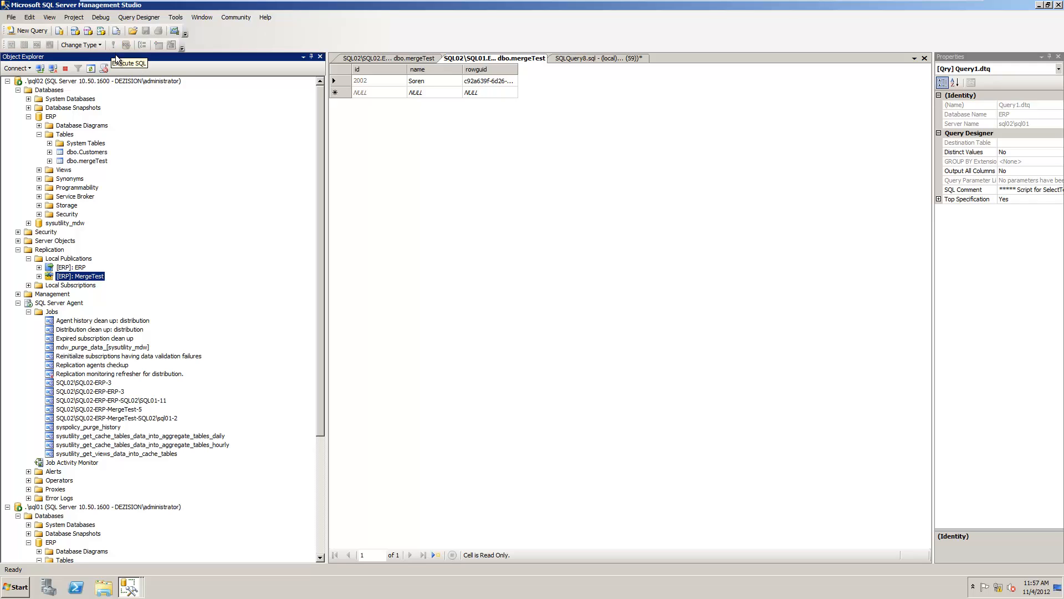
left_click(398, 84)
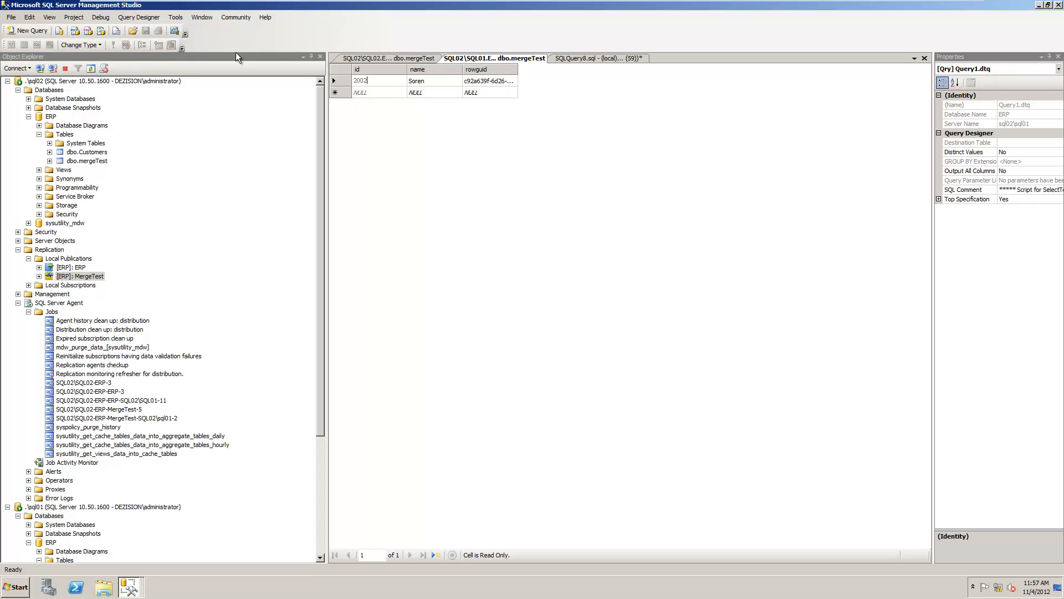
left_click(113, 45)
left_click(112, 46)
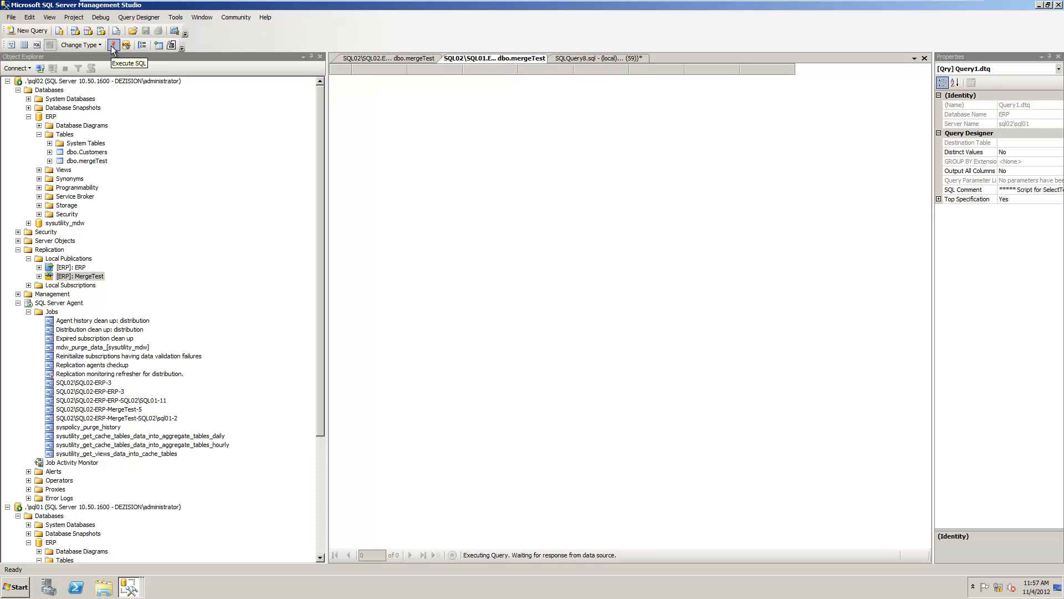